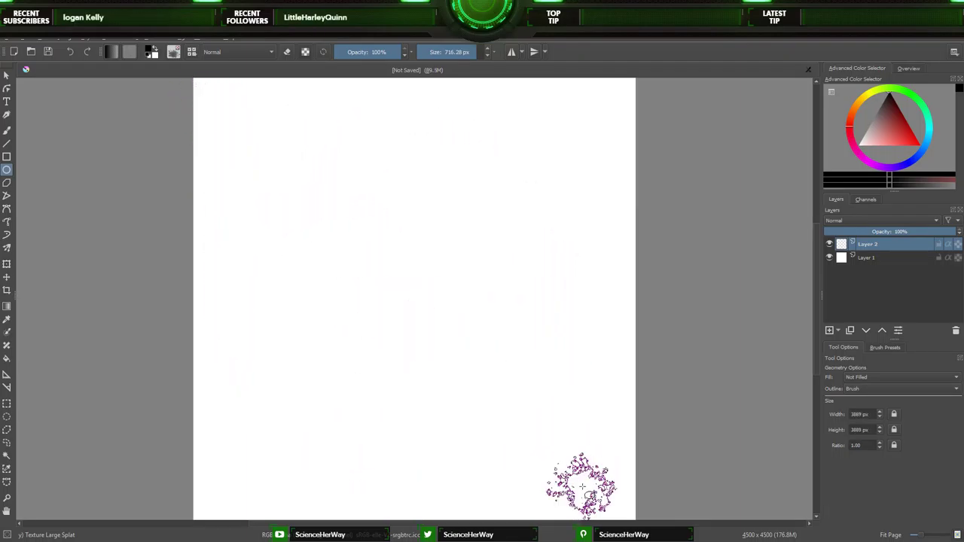
Draw a large splattered black ring with the Texture Large Splat brush on Layer 2 and paint its inside solid black
{"action": "key", "text": "ctrl+z"}
{"action": "mouse_move", "coordinate": [240, 125]}
{"action": "left_mouse_down"}
{"action": "mouse_move", "coordinate": [590, 475]}
{"action": "mouse_move", "coordinate": [556, 460]}
{"action": "mouse_move", "coordinate": [573, 470]}
{"action": "left_mouse_up"}
{"action": "left_click", "coordinate": [7, 131]}
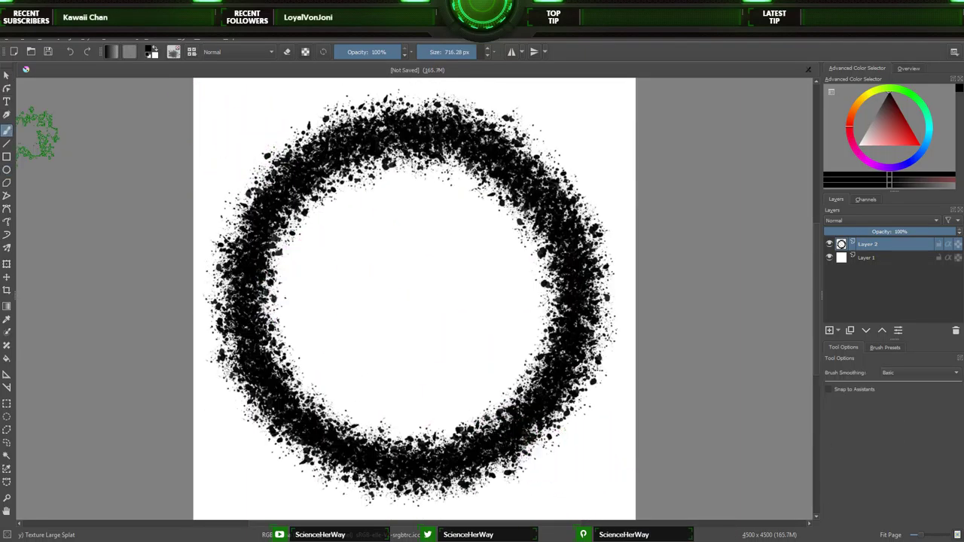
{"action": "mouse_move", "coordinate": [322, 215]}
{"action": "left_mouse_down"}
{"action": "mouse_move", "coordinate": [267, 286]}
{"action": "mouse_move", "coordinate": [348, 338]}
{"action": "mouse_move", "coordinate": [323, 402]}
{"action": "mouse_move", "coordinate": [542, 344]}
{"action": "mouse_move", "coordinate": [506, 184]}
{"action": "mouse_move", "coordinate": [441, 190]}
{"action": "mouse_move", "coordinate": [512, 387]}
{"action": "mouse_move", "coordinate": [301, 194]}
{"action": "mouse_move", "coordinate": [533, 271]}
{"action": "mouse_move", "coordinate": [387, 376]}
{"action": "mouse_move", "coordinate": [387, 221]}
{"action": "mouse_move", "coordinate": [333, 189]}
{"action": "mouse_move", "coordinate": [350, 166]}
{"action": "mouse_move", "coordinate": [404, 459]}
{"action": "mouse_move", "coordinate": [554, 312]}
{"action": "left_mouse_up"}
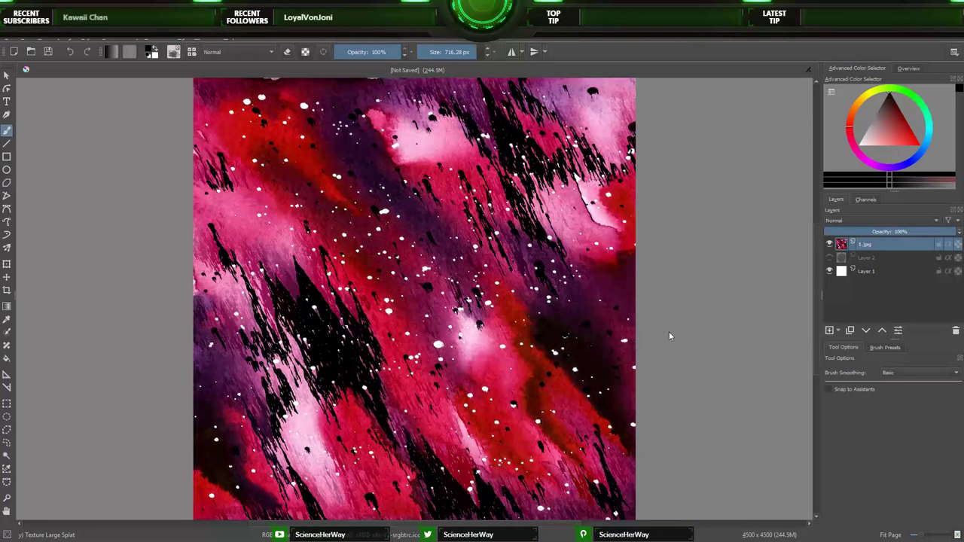
Try different strengths of the black streak effect on the 1.jpg texture layer and undo the attempts
{"action": "key", "text": "ctrl+z"}
{"action": "left_click", "coordinate": [473, 338]}
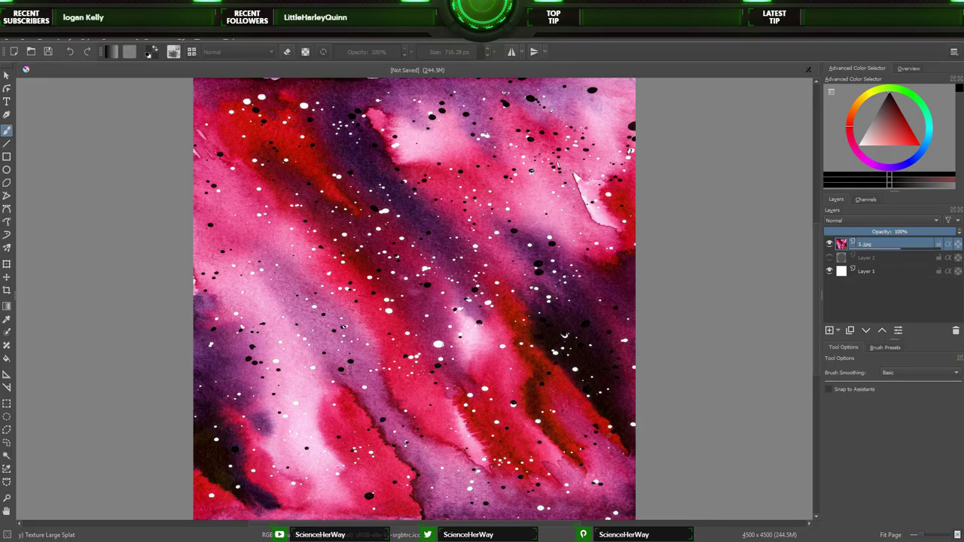
{"action": "key", "text": "ctrl+z"}
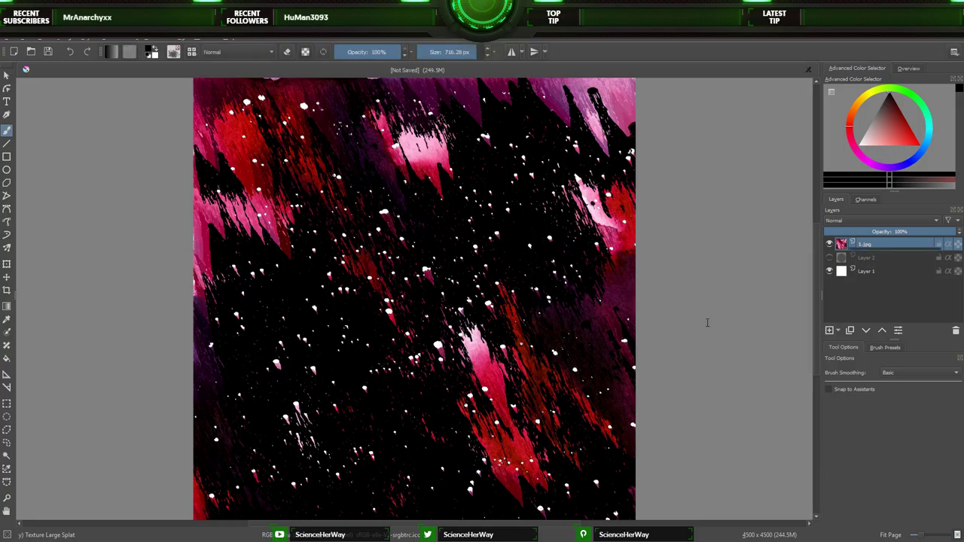
{"action": "key", "text": "ctrl+shift+z"}
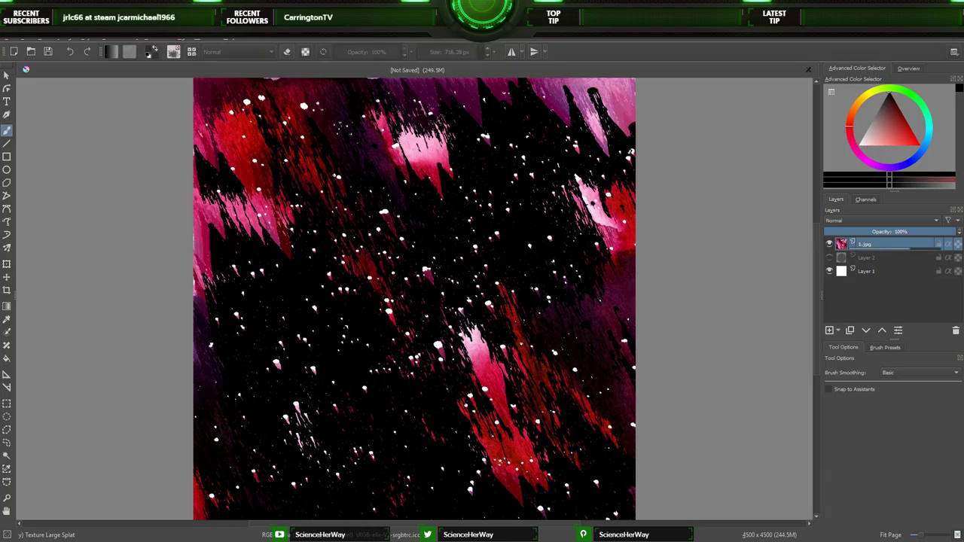
{"action": "key", "text": "ctrl+z"}
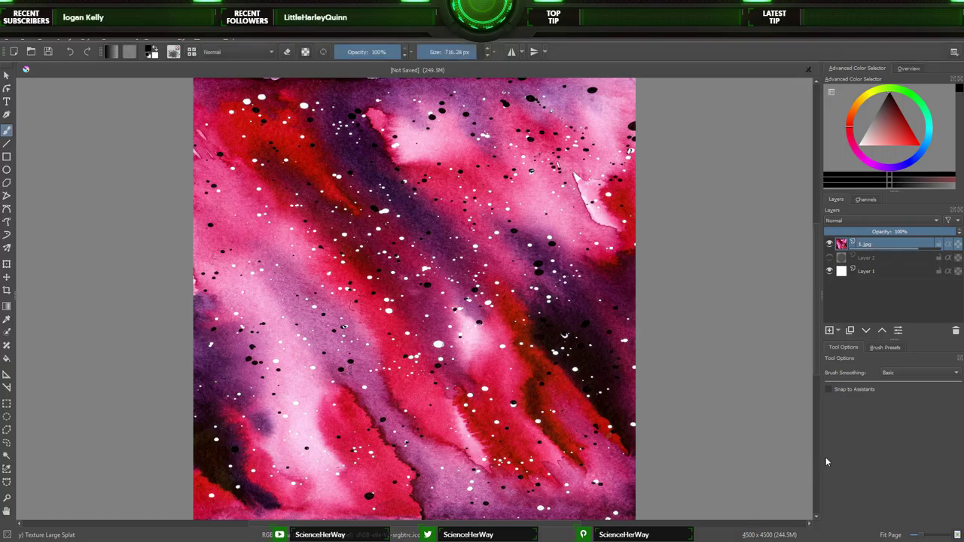
Make the black circle on Layer 2 visible beneath the 1.jpg texture layer
{"action": "left_click", "coordinate": [829, 244]}
{"action": "left_click", "coordinate": [829, 257]}
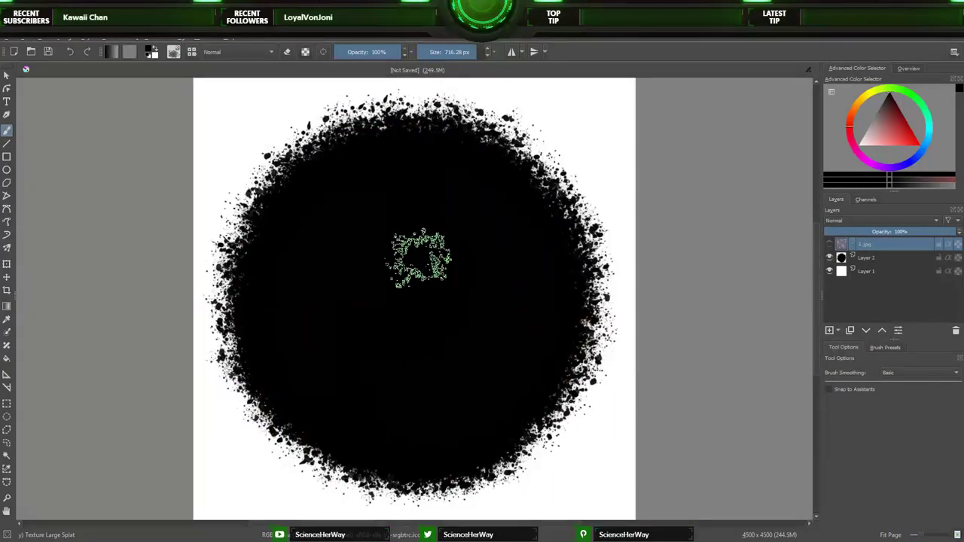
{"action": "left_click", "coordinate": [829, 244]}
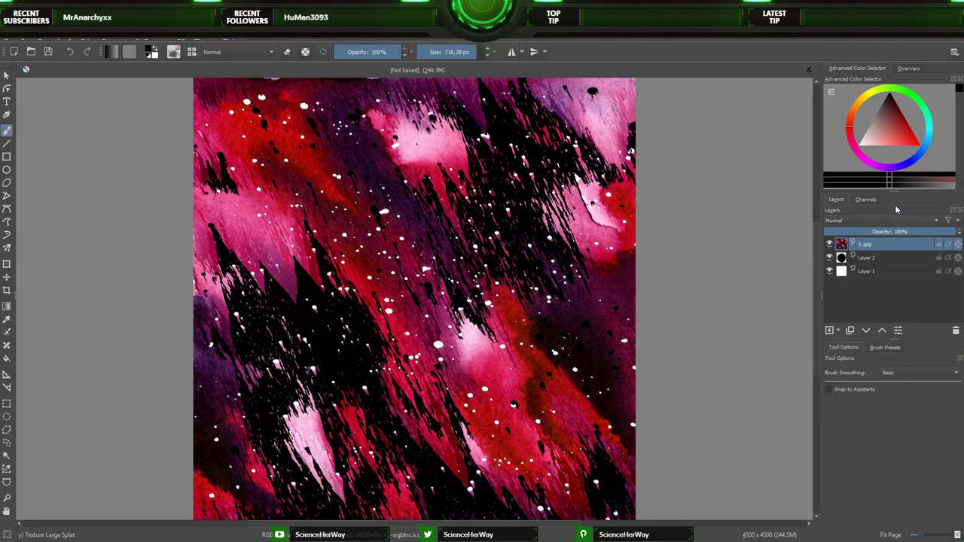
Try placing the 1.jpg layer beneath Layer 2 with other blend modes such as Multiply, and undo the changes
{"action": "left_click", "coordinate": [875, 201]}
{"action": "left_click_drag", "start_coordinate": [888, 244], "coordinate": [888, 263]}
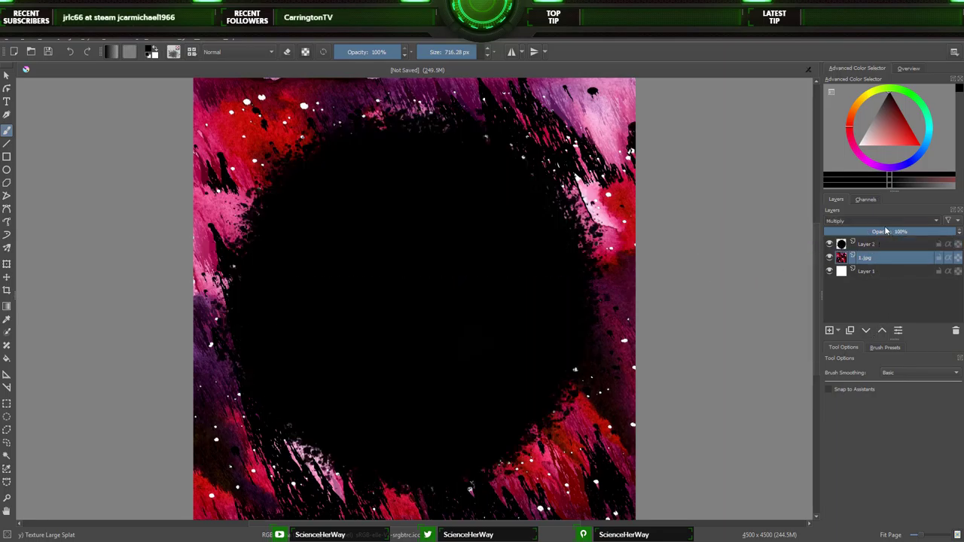
{"action": "left_click", "coordinate": [887, 244]}
{"action": "left_click", "coordinate": [880, 221]}
{"action": "left_click", "coordinate": [866, 301]}
{"action": "key", "text": "ctrl+z"}
{"action": "key", "text": "ctrl+z"}
{"action": "key", "text": "ctrl+z"}
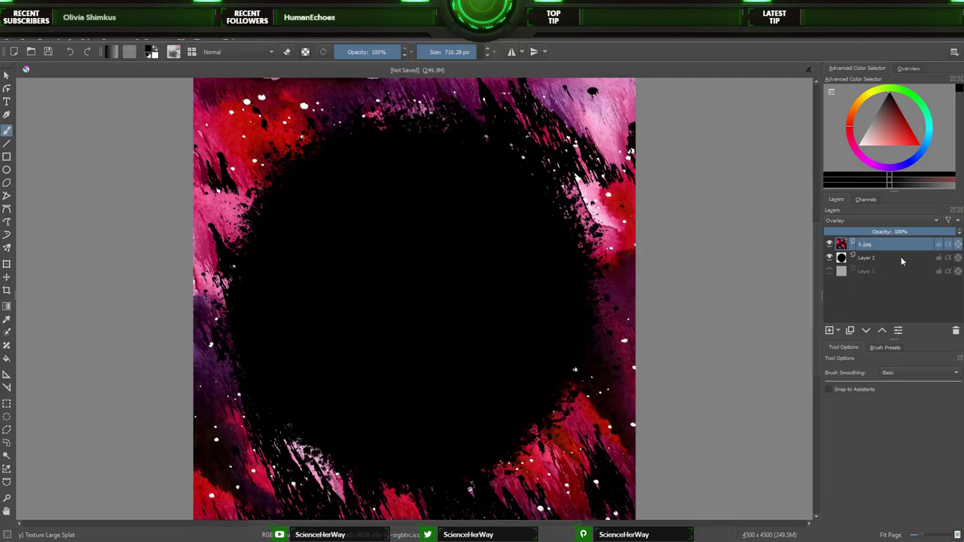
Hide Layer 2 and set the 1.jpg layer's blend mode back to Normal
{"action": "left_click", "coordinate": [874, 245]}
{"action": "left_click", "coordinate": [829, 258]}
{"action": "left_click", "coordinate": [880, 220]}
{"action": "left_click", "coordinate": [854, 294]}
{"action": "left_click", "coordinate": [132, 40]}
{"action": "left_click", "coordinate": [344, 128]}
{"action": "left_click_drag", "start_coordinate": [738, 327], "coordinate": [697, 320]}
Duplicate the 1.jpg layer and shift the copy's colours to blue and purple with the hue adjustment
{"action": "left_click", "coordinate": [850, 330]}
{"action": "left_click", "coordinate": [137, 39]}
{"action": "left_click", "coordinate": [344, 128]}
{"action": "left_click_drag", "start_coordinate": [741, 345], "coordinate": [725, 363]}
{"action": "left_click_drag", "start_coordinate": [782, 345], "coordinate": [807, 344]}
{"action": "left_click", "coordinate": [777, 457]}
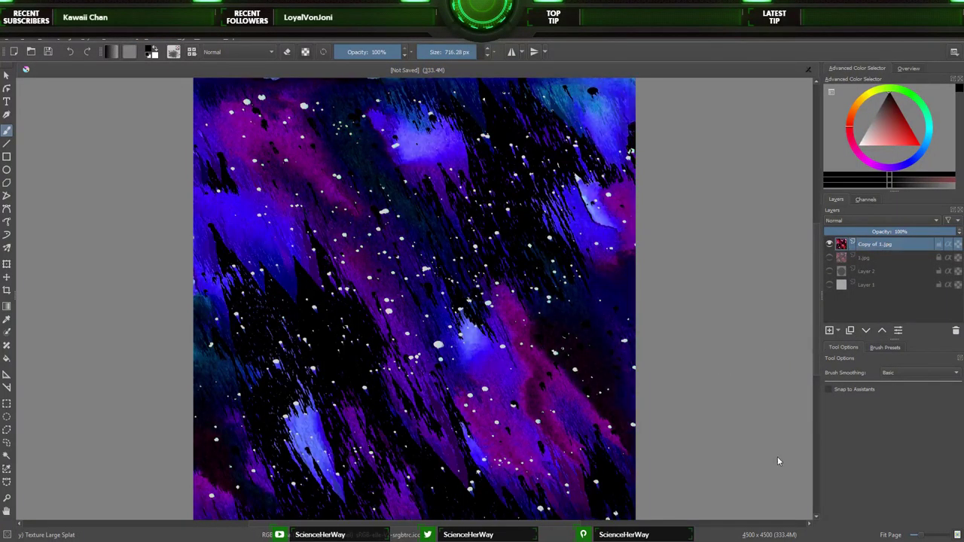
Show Layer 2 and the white Layer 1, and place Layer 2 directly beneath the Copy of 1.jpg layer
{"action": "left_click", "coordinate": [829, 272]}
{"action": "left_click_drag", "start_coordinate": [867, 271], "coordinate": [869, 251]}
{"action": "left_click", "coordinate": [879, 221]}
{"action": "left_click", "coordinate": [859, 226]}
{"action": "left_click", "coordinate": [829, 285]}
{"action": "left_click", "coordinate": [864, 244]}
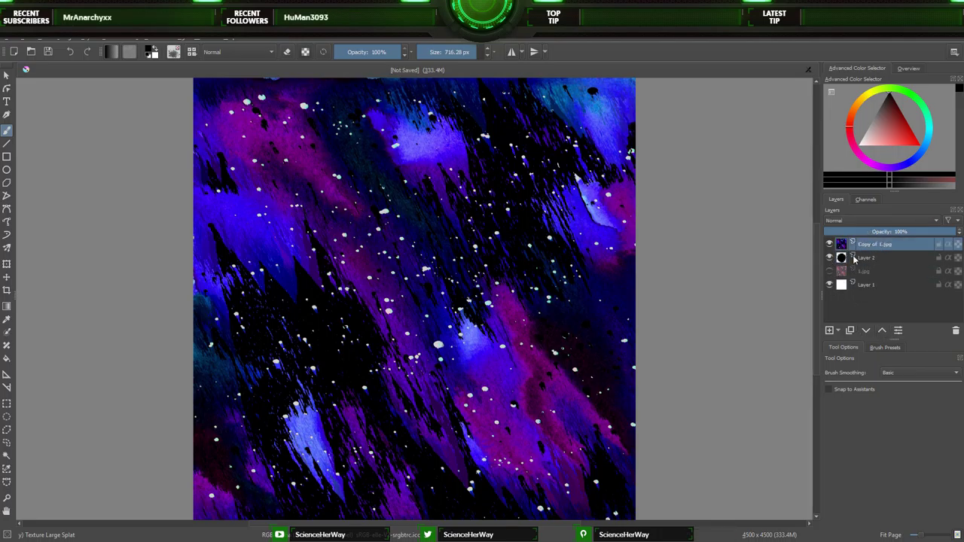
Set the blend mode of the Copy of 1.jpg layer to Screen
{"action": "left_click", "coordinate": [880, 222]}
{"action": "left_click", "coordinate": [831, 255]}
{"action": "left_click", "coordinate": [879, 221]}
{"action": "left_click", "coordinate": [864, 243]}
{"action": "mouse_move", "coordinate": [864, 244]}
{"action": "left_mouse_down"}
{"action": "mouse_move", "coordinate": [867, 260]}
{"action": "mouse_move", "coordinate": [845, 245]}
{"action": "left_mouse_up"}
{"action": "left_click", "coordinate": [865, 245]}
{"action": "left_click", "coordinate": [879, 221]}
{"action": "left_click", "coordinate": [859, 245]}
{"action": "left_click", "coordinate": [859, 220]}
{"action": "left_click", "coordinate": [861, 294]}
{"action": "key", "text": "ctrl+shift+z"}
{"action": "key", "text": "ctrl+shift+z"}
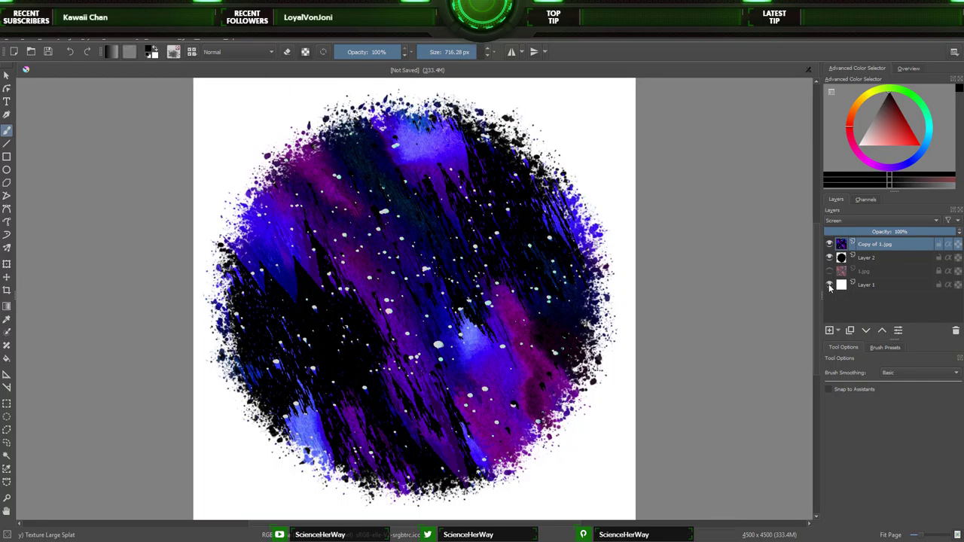
Compare the artwork with the white Layer 1 hidden and shown
{"action": "left_click", "coordinate": [829, 285]}
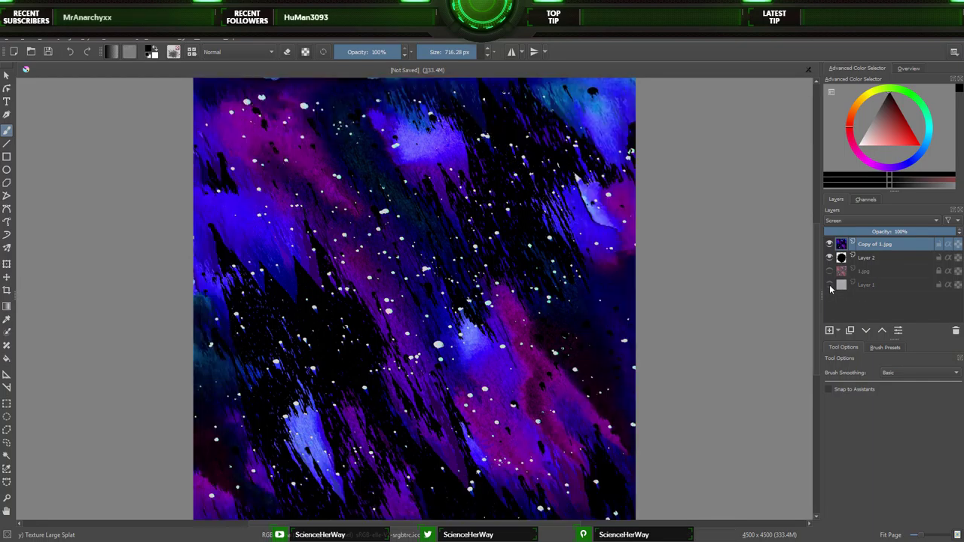
{"action": "left_click", "coordinate": [829, 285]}
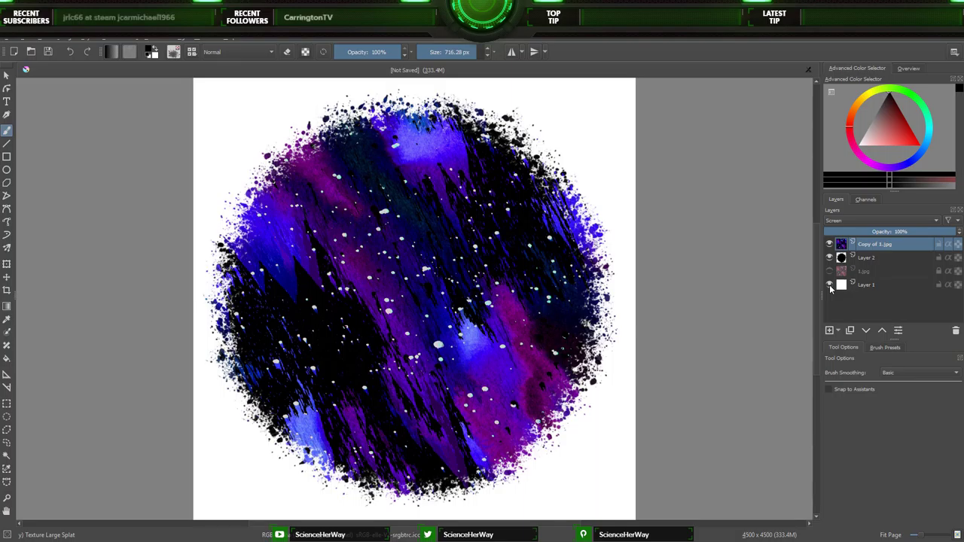
{"action": "left_click", "coordinate": [829, 285]}
{"action": "left_click", "coordinate": [828, 283]}
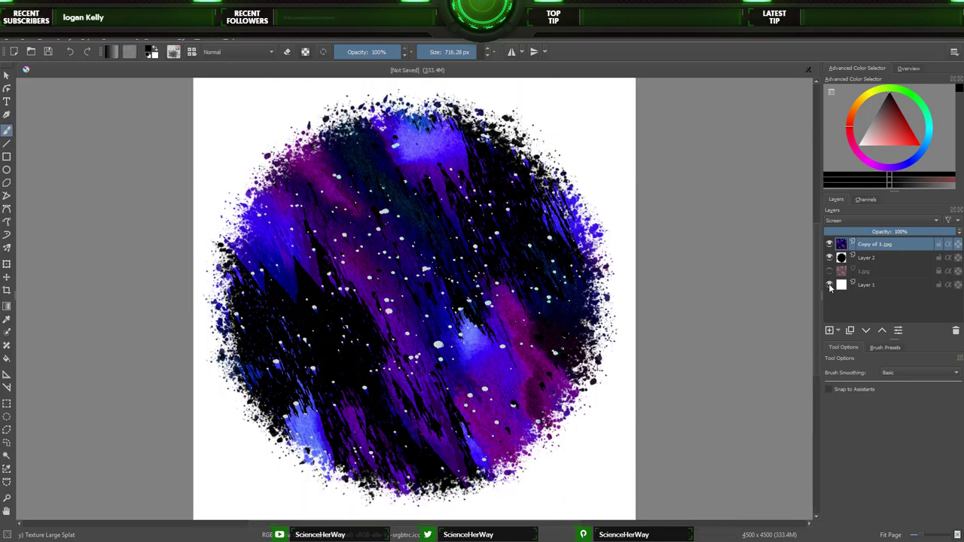
Try erasing the white Layer 1 with the Eraser Circle brush enlarged to 263 px, and undo the erasing
{"action": "left_click", "coordinate": [866, 285]}
{"action": "key", "text": "e"}
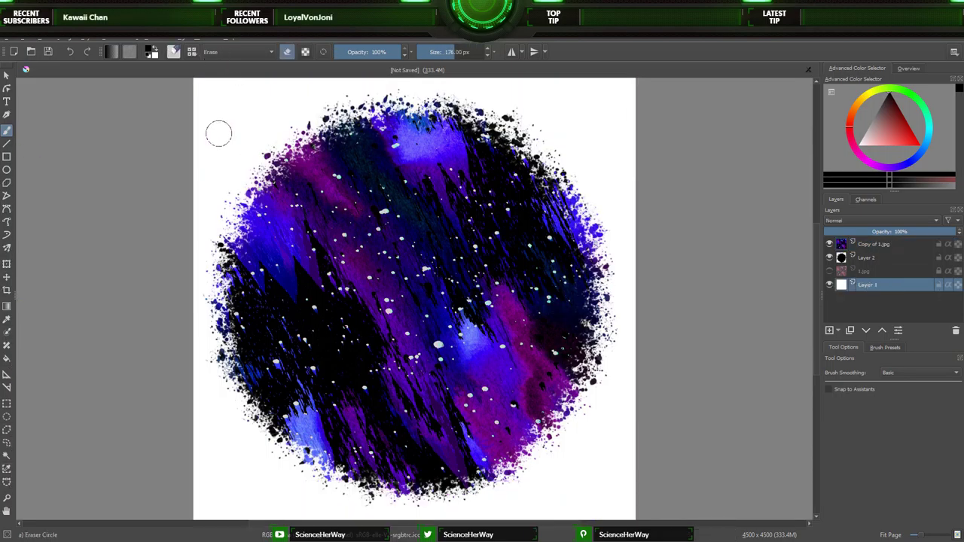
{"action": "key", "text": "bracketright"}
{"action": "key", "text": "bracketright"}
{"action": "key", "text": "bracketright"}
{"action": "key", "text": "bracketright"}
{"action": "key", "text": "bracketright"}
{"action": "key", "text": "bracketright"}
{"action": "mouse_move", "coordinate": [198, 127]}
{"action": "left_mouse_down"}
{"action": "mouse_move", "coordinate": [185, 133]}
{"action": "mouse_move", "coordinate": [202, 276]}
{"action": "mouse_move", "coordinate": [363, 493]}
{"action": "mouse_move", "coordinate": [388, 97]}
{"action": "mouse_move", "coordinate": [618, 189]}
{"action": "mouse_move", "coordinate": [686, 241]}
{"action": "mouse_move", "coordinate": [629, 514]}
{"action": "mouse_move", "coordinate": [620, 437]}
{"action": "left_mouse_up"}
{"action": "key", "text": "ctrl+z"}
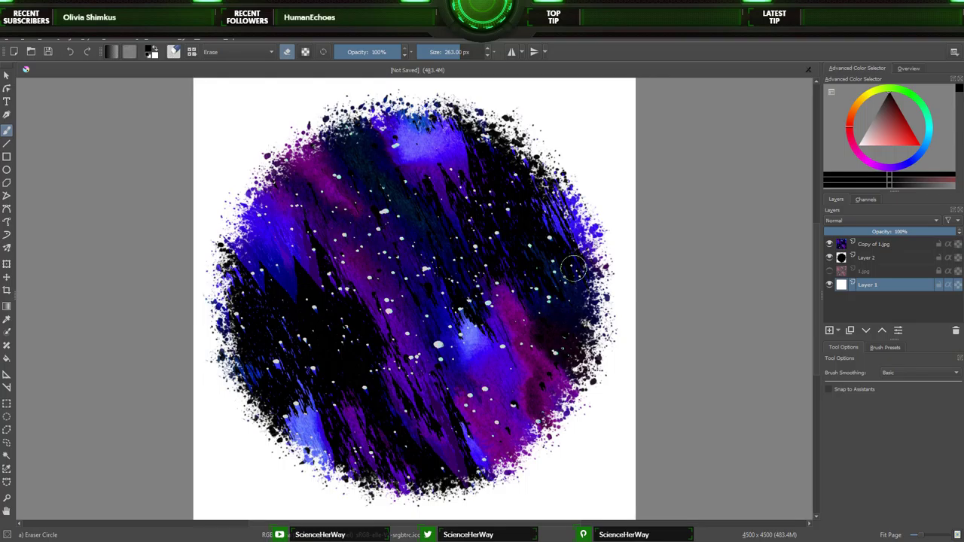
Try other blend modes such as Color on the Copy of 1.jpg layer and return it to Screen
{"action": "left_click", "coordinate": [829, 285]}
{"action": "left_click", "coordinate": [873, 243]}
{"action": "left_click", "coordinate": [879, 221]}
{"action": "left_click", "coordinate": [869, 254]}
{"action": "left_click", "coordinate": [879, 221]}
{"action": "left_click", "coordinate": [866, 248]}
{"action": "left_click", "coordinate": [829, 285]}
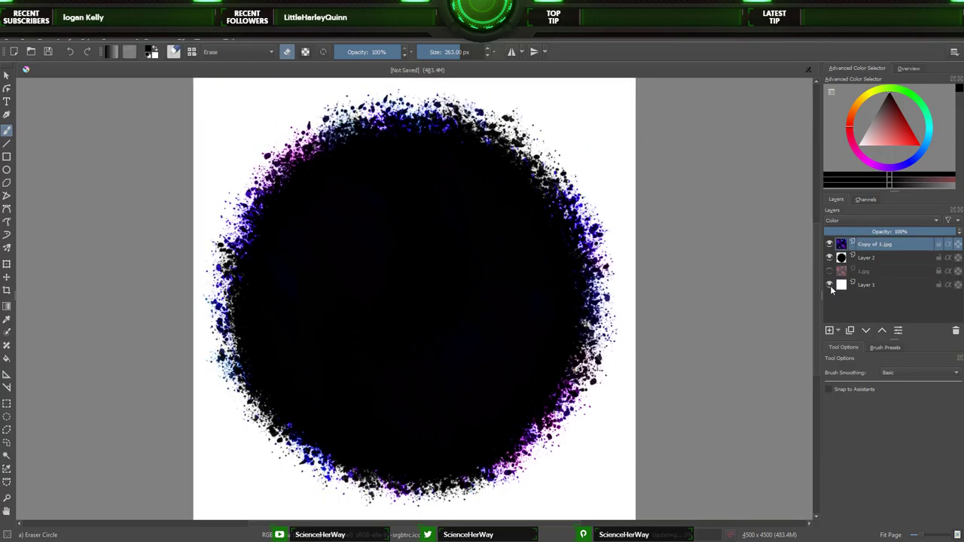
{"action": "key", "text": "alt+shift+s"}
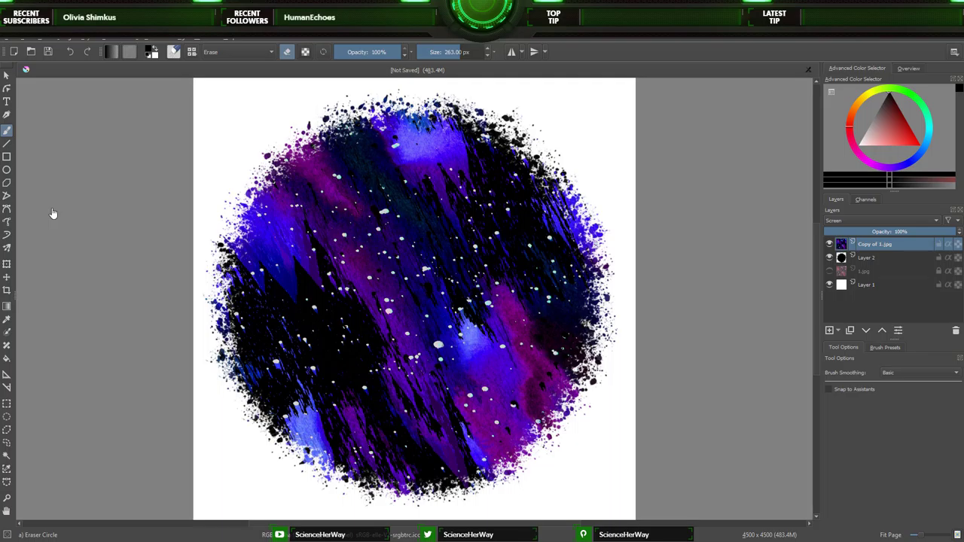
Import the 063-brain-upper-view-outline image as a new layer, replacing the tiny first import with a much larger one
{"action": "left_click", "coordinate": [156, 170]}
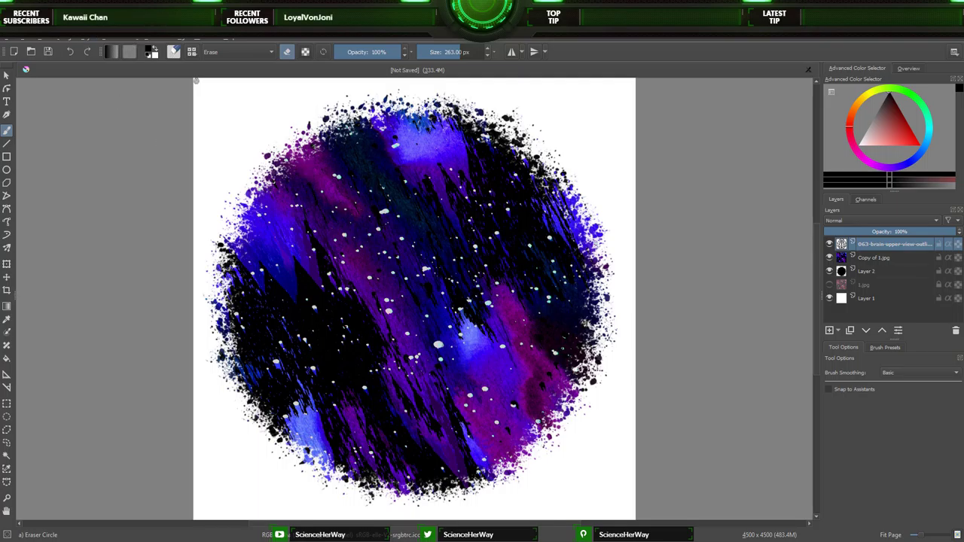
{"action": "key", "text": "ctrl+z"}
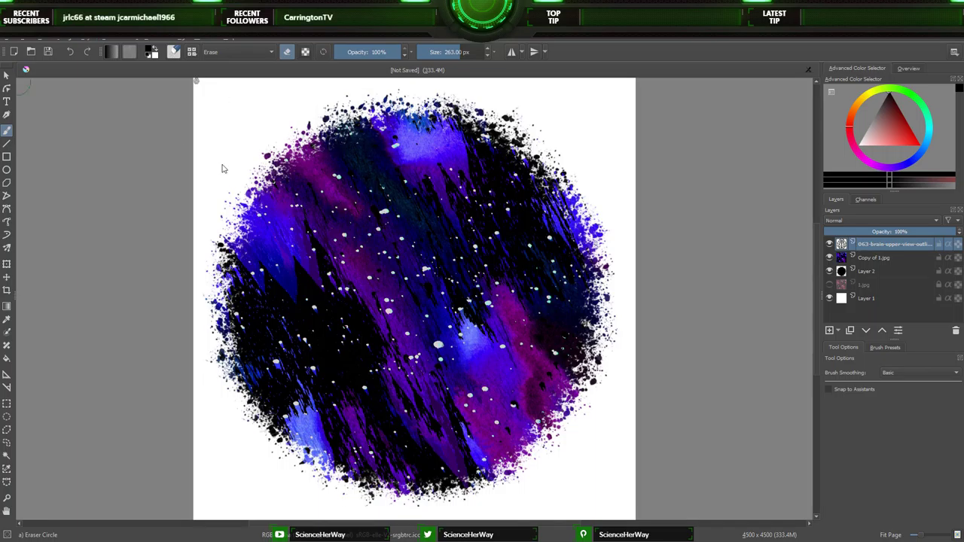
{"action": "left_click", "coordinate": [894, 257]}
{"action": "left_click", "coordinate": [955, 331]}
{"action": "left_click", "coordinate": [84, 40]}
Lock the brain outline layer's alpha and recolour the outline white with the Basic-1 brush at 230 px
{"action": "left_click", "coordinate": [957, 244]}
{"action": "left_click_drag", "start_coordinate": [863, 142], "coordinate": [837, 165]}
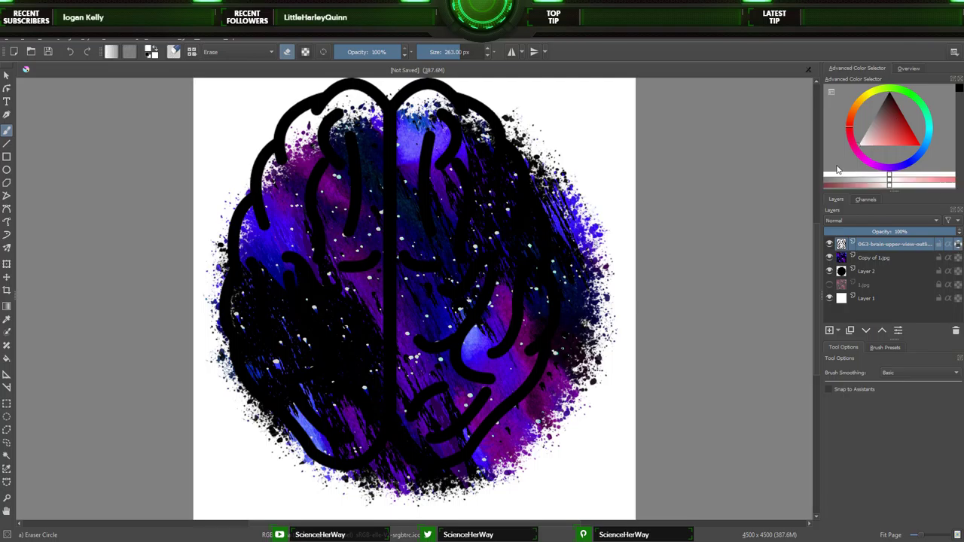
{"action": "left_click_drag", "start_coordinate": [318, 165], "coordinate": [334, 115]}
{"action": "mouse_move", "coordinate": [360, 85]}
{"action": "left_mouse_down"}
{"action": "mouse_move", "coordinate": [262, 226]}
{"action": "mouse_move", "coordinate": [343, 143]}
{"action": "left_mouse_up"}
{"action": "key", "text": "ctrl+z"}
{"action": "key", "text": "ctrl+z"}
{"action": "key", "text": "slash"}
{"action": "key", "text": "bracketright"}
{"action": "key", "text": "bracketright"}
{"action": "key", "text": "bracketright"}
{"action": "key", "text": "bracketright"}
{"action": "key", "text": "bracketright"}
{"action": "key", "text": "bracketright"}
{"action": "key", "text": "bracketright"}
{"action": "key", "text": "bracketright"}
{"action": "key", "text": "bracketright"}
{"action": "key", "text": "bracketright"}
{"action": "key", "text": "bracketright"}
{"action": "key", "text": "bracketright"}
{"action": "key", "text": "bracketright"}
{"action": "key", "text": "bracketright"}
{"action": "key", "text": "bracketright"}
{"action": "key", "text": "bracketright"}
{"action": "key", "text": "bracketright"}
{"action": "key", "text": "bracketright"}
{"action": "key", "text": "bracketright"}
{"action": "key", "text": "bracketright"}
{"action": "key", "text": "ctrl+z"}
{"action": "key", "text": "ctrl+i"}
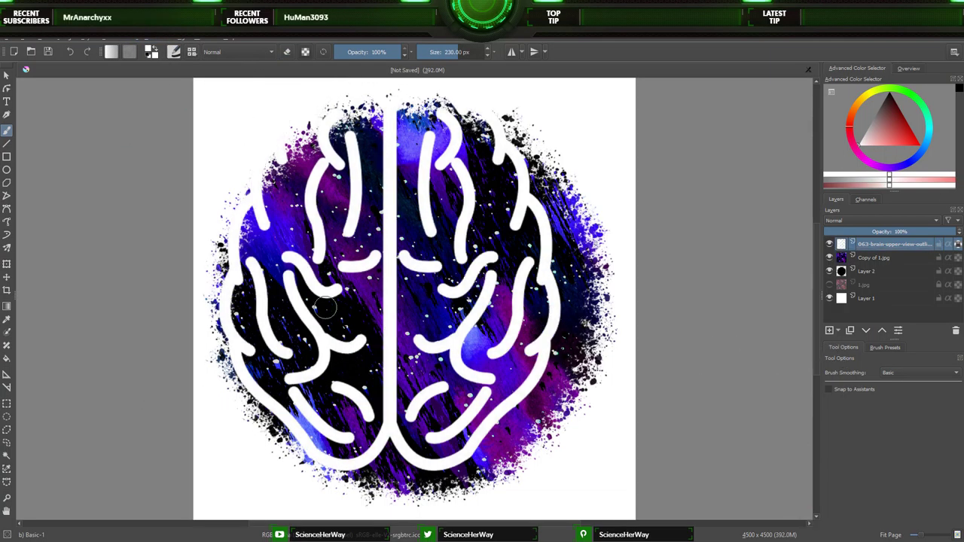
Scale the white brain outline down to fit inside the splattered circle and centre it at about X 1063 px, Y 880 px
{"action": "left_click", "coordinate": [7, 277]}
{"action": "left_click_drag", "start_coordinate": [392, 275], "coordinate": [419, 300]}
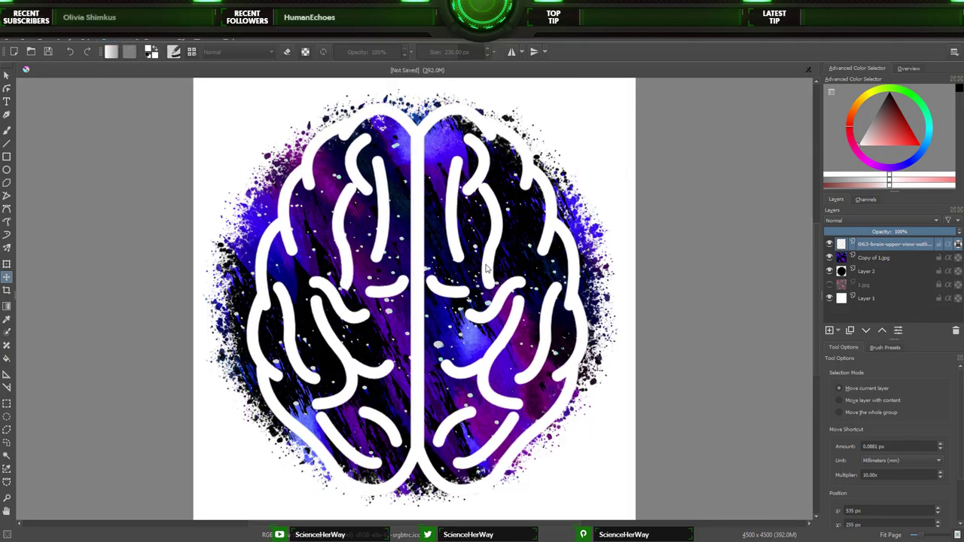
{"action": "left_click_drag", "start_coordinate": [500, 342], "coordinate": [499, 342]}
{"action": "key", "text": "ctrl+t"}
{"action": "left_click_drag", "start_coordinate": [587, 493], "coordinate": [541, 441]}
{"action": "left_click", "coordinate": [7, 277]}
{"action": "left_click_drag", "start_coordinate": [383, 262], "coordinate": [410, 292]}
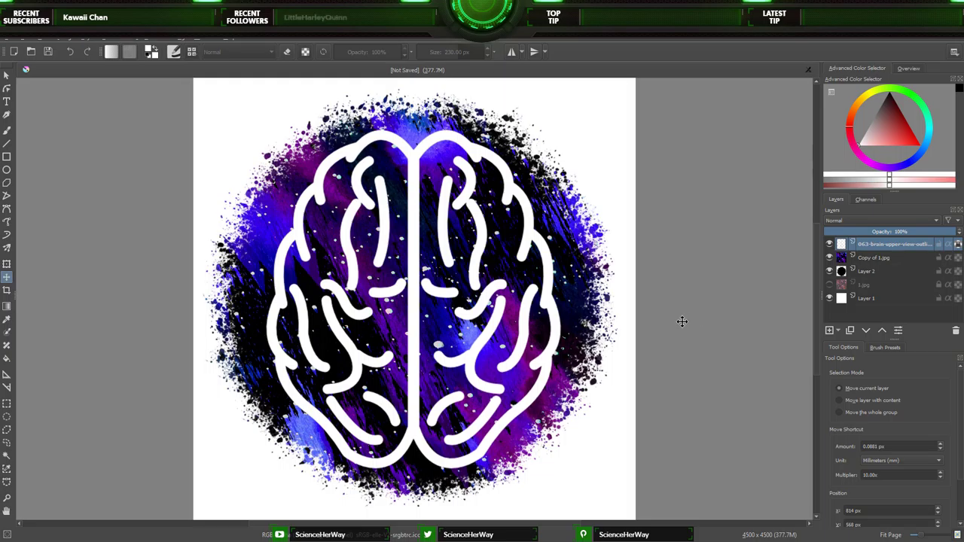
{"action": "left_click", "coordinate": [407, 157]}
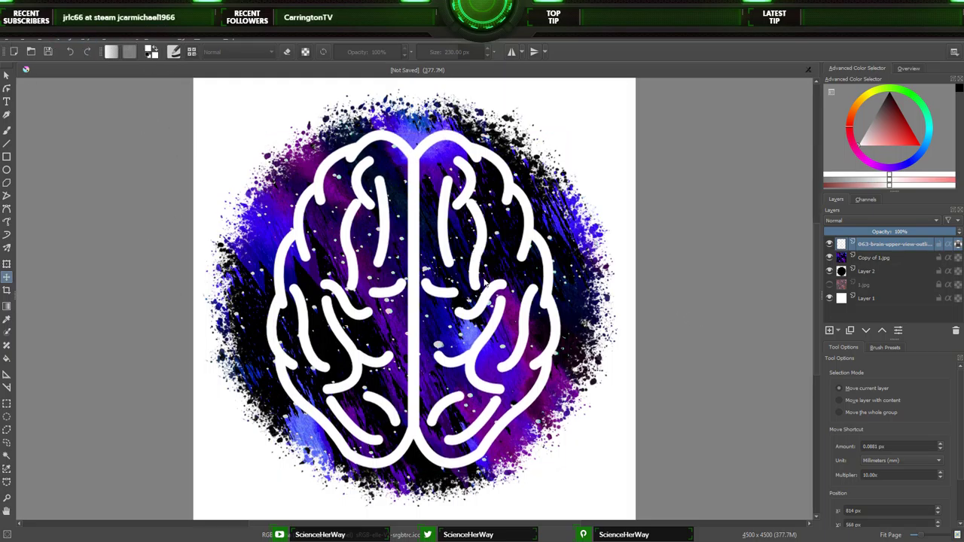
{"action": "key", "text": "ctrl+z"}
{"action": "left_click_drag", "start_coordinate": [410, 298], "coordinate": [403, 292]}
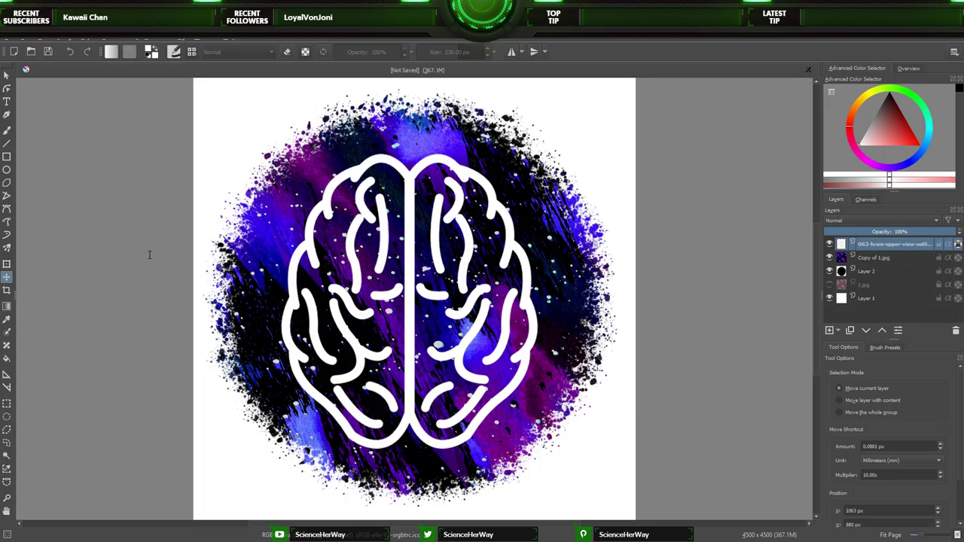
Save the document as SHW Space Brain 1.kra
{"action": "key", "text": "ctrl+s"}
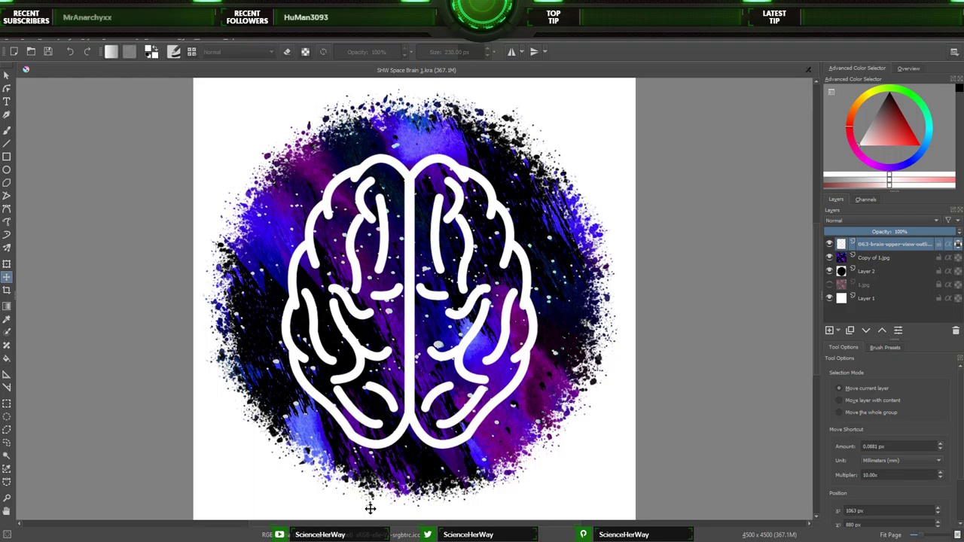
Duplicate the blue and purple texture layer, hide the original, and shift the duplicate's hue towards teal
{"action": "left_click", "coordinate": [873, 257]}
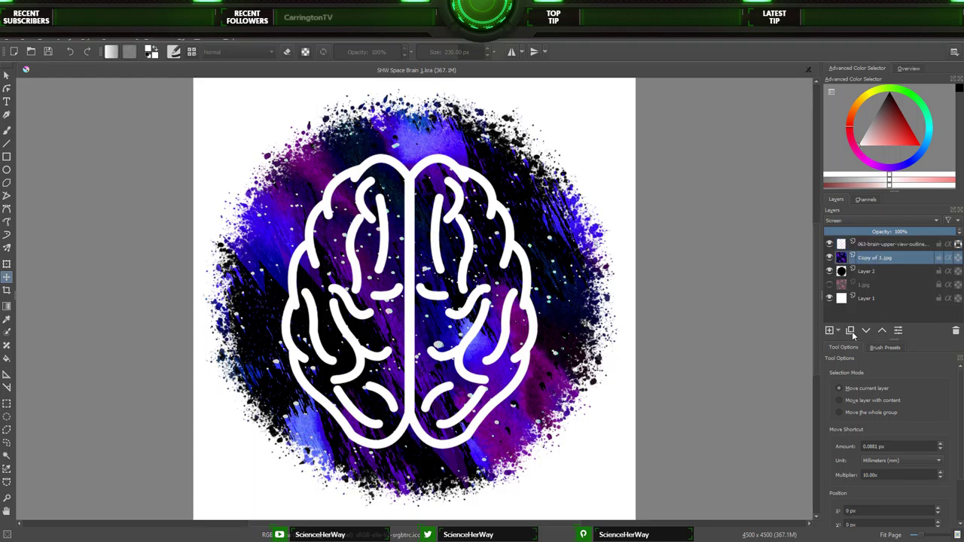
{"action": "left_click", "coordinate": [850, 331]}
{"action": "left_click", "coordinate": [829, 271]}
{"action": "left_click_drag", "start_coordinate": [735, 324], "coordinate": [662, 314]}
{"action": "left_click", "coordinate": [808, 519]}
Duplicate the teal texture layer, hide the version beneath, and shift the duplicate's hue to orange and yellow
{"action": "left_click", "coordinate": [850, 330]}
{"action": "left_click", "coordinate": [830, 271]}
{"action": "left_click", "coordinate": [808, 518]}
Duplicate the orange texture layer, hide the version beneath, and shift the duplicate's hue to magenta
{"action": "left_click", "coordinate": [850, 330]}
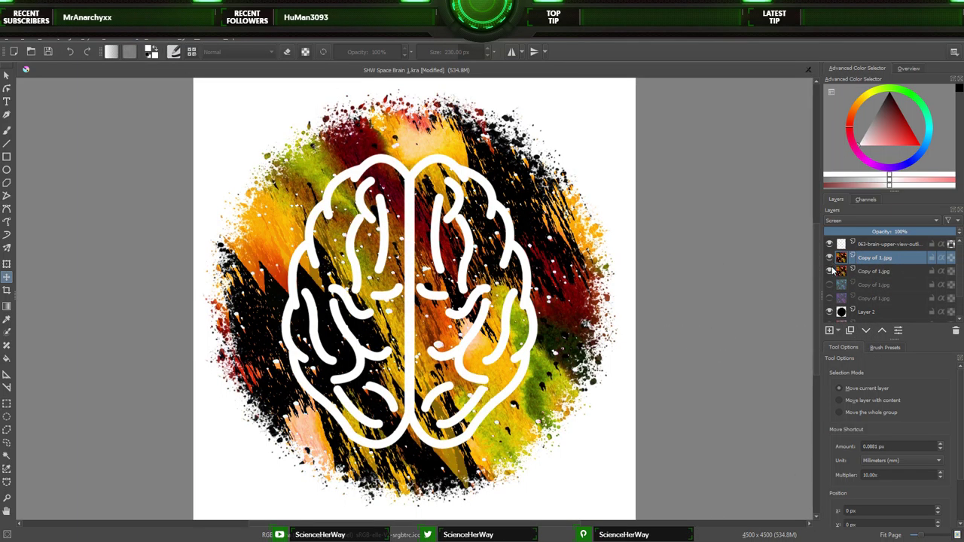
{"action": "left_click", "coordinate": [829, 271]}
{"action": "left_click_drag", "start_coordinate": [735, 325], "coordinate": [701, 321]}
{"action": "left_click", "coordinate": [807, 519]}
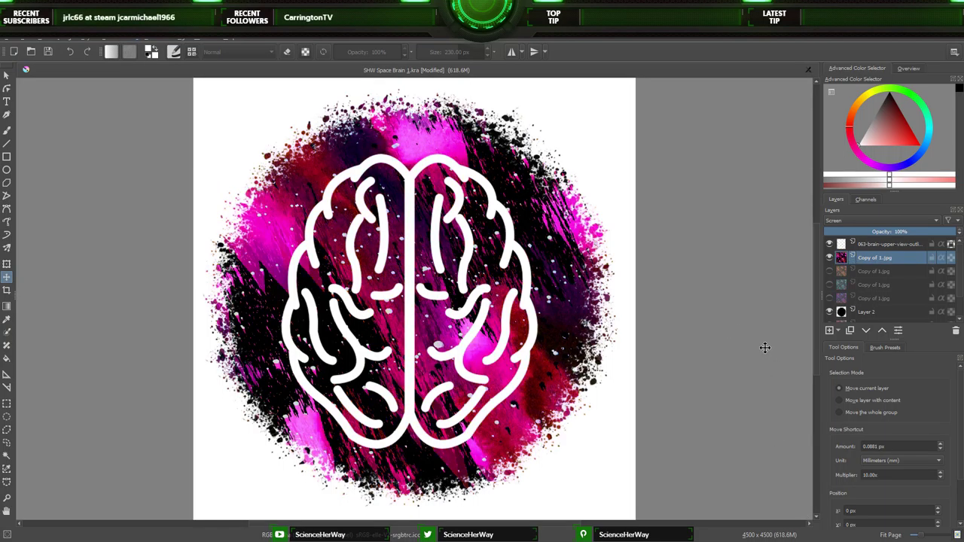
Create two more duplicates of the texture layer, one hue-shifted to green and one to yellow and green, hiding the versions beneath
{"action": "key", "text": "ctrl+j"}
{"action": "key", "text": "ctrl+f"}
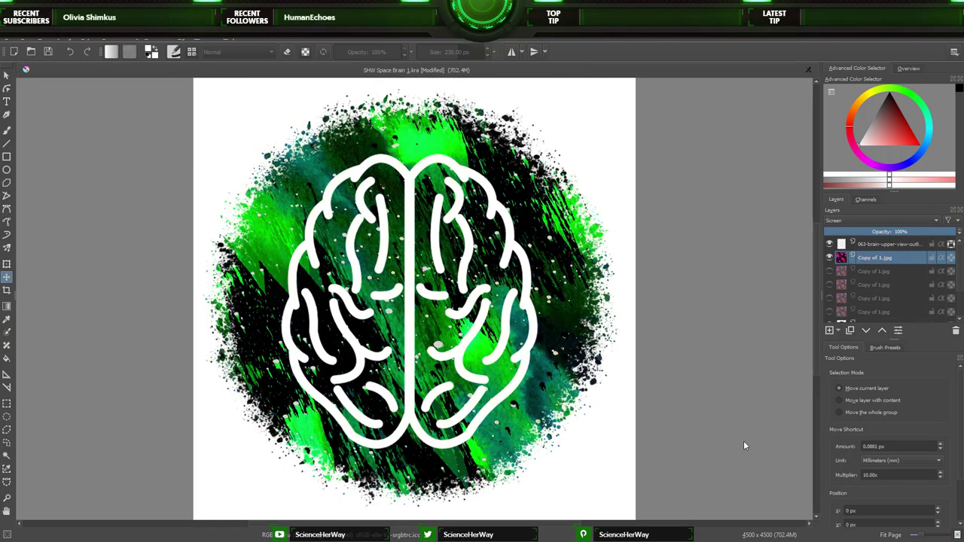
{"action": "key", "text": "ctrl+j"}
{"action": "key", "text": "ctrl+f"}
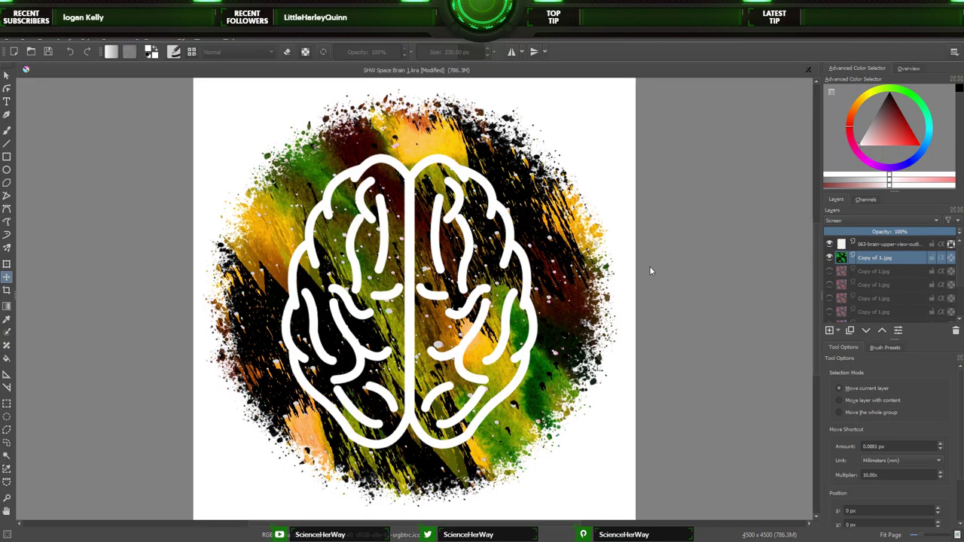
{"action": "left_click_drag", "start_coordinate": [635, 280], "coordinate": [659, 280]}
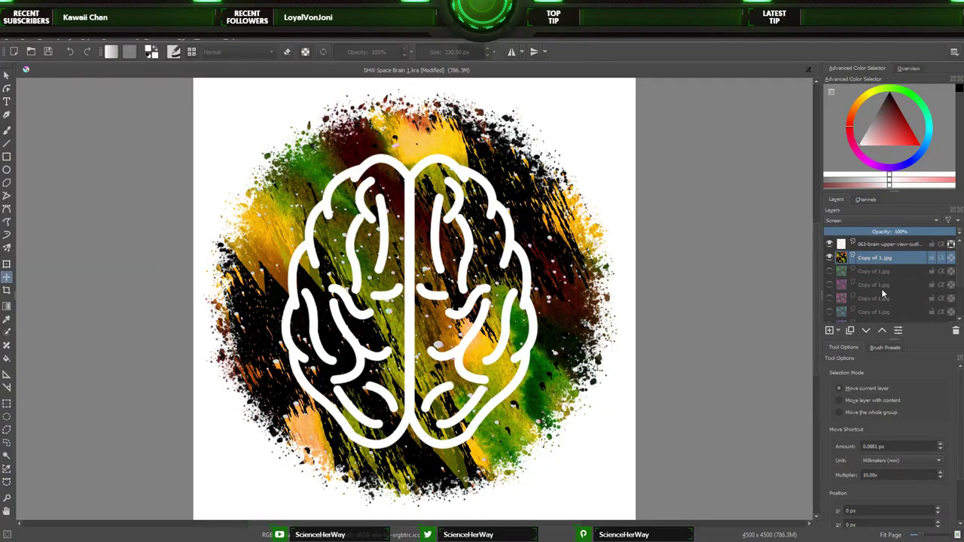
Compare the topmost texture copy with the orange one, and shift the topmost copy's hue further towards yellow and green
{"action": "left_click", "coordinate": [829, 258]}
{"action": "left_click", "coordinate": [829, 298]}
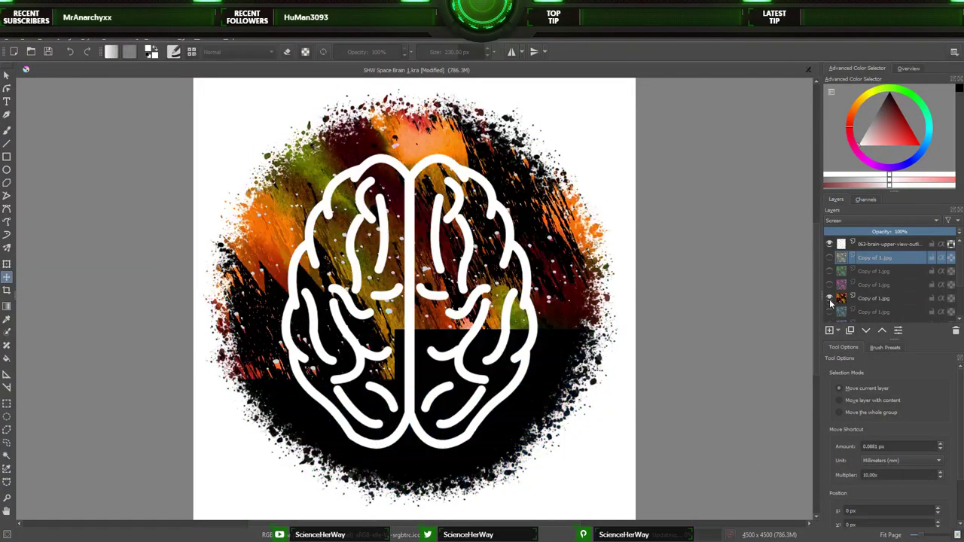
{"action": "left_click", "coordinate": [829, 298]}
{"action": "left_click", "coordinate": [829, 257]}
{"action": "left_click", "coordinate": [132, 40]}
{"action": "left_click", "coordinate": [192, 59]}
{"action": "left_click_drag", "start_coordinate": [686, 268], "coordinate": [692, 268]}
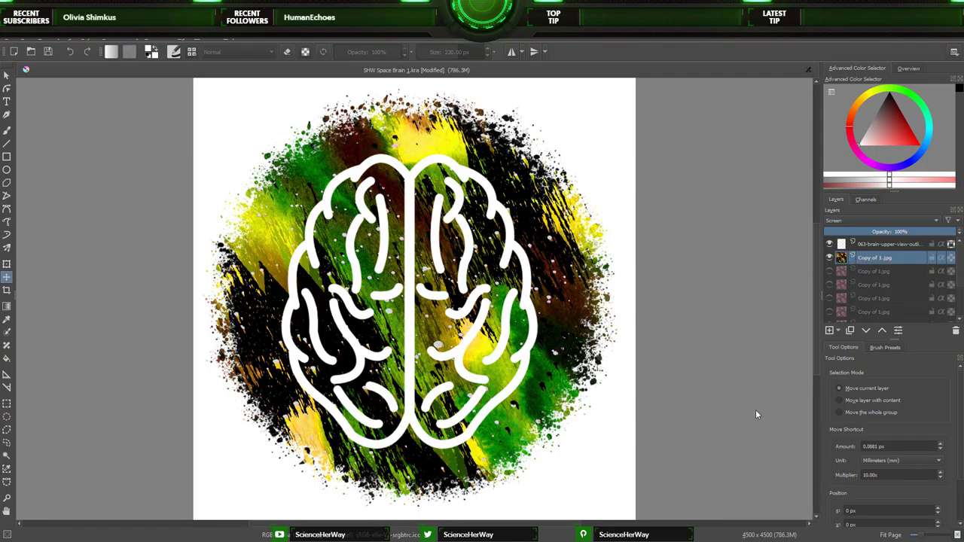
Hide the topmost texture copy, show the orange one, and shift its hue towards red
{"action": "left_click", "coordinate": [829, 257]}
{"action": "left_click", "coordinate": [829, 298]}
{"action": "left_click", "coordinate": [875, 298]}
{"action": "left_click", "coordinate": [132, 40]}
{"action": "left_click", "coordinate": [192, 59]}
{"action": "left_click_drag", "start_coordinate": [685, 268], "coordinate": [678, 266]}
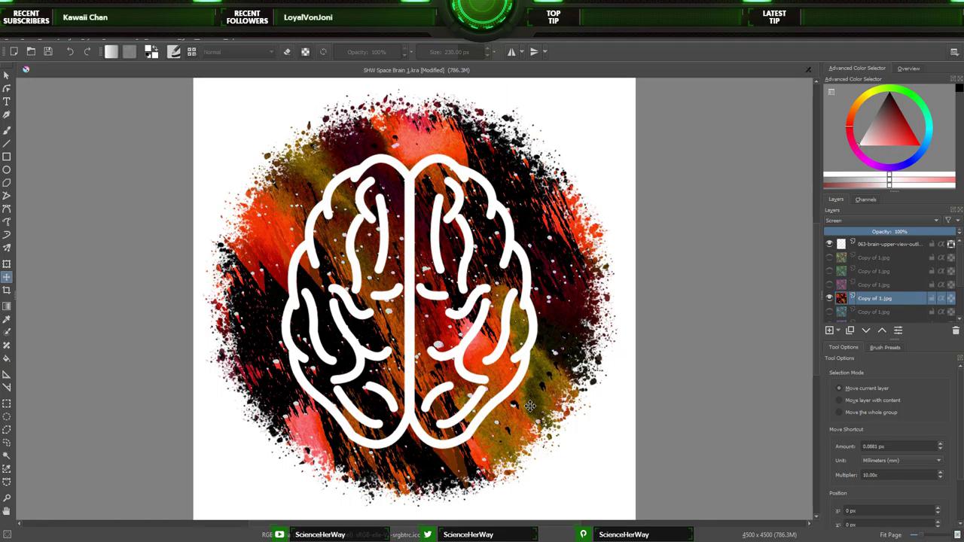
Hide the red-orange texture copy, show the teal one, and shift its hue to blue
{"action": "left_click", "coordinate": [829, 298]}
{"action": "left_click", "coordinate": [829, 312]}
{"action": "left_click", "coordinate": [875, 312]}
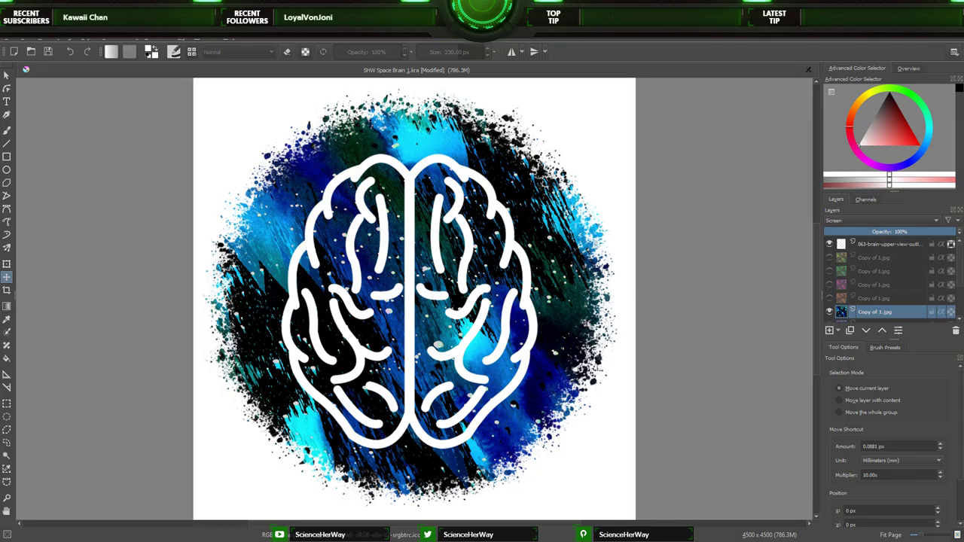
Hide the blue texture copy, show the magenta one, and shift its hue slightly towards purple
{"action": "left_click", "coordinate": [829, 311]}
{"action": "left_click", "coordinate": [828, 284]}
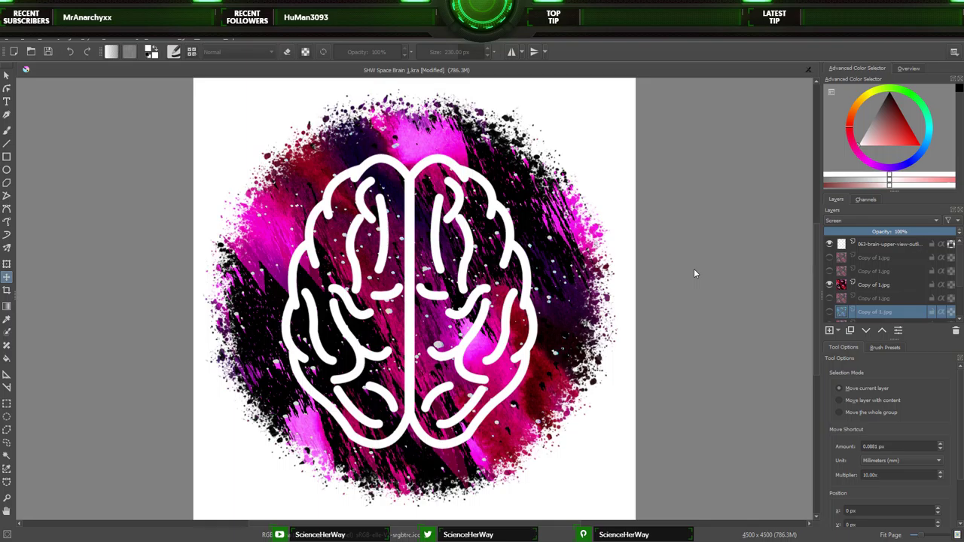
{"action": "left_click", "coordinate": [874, 285]}
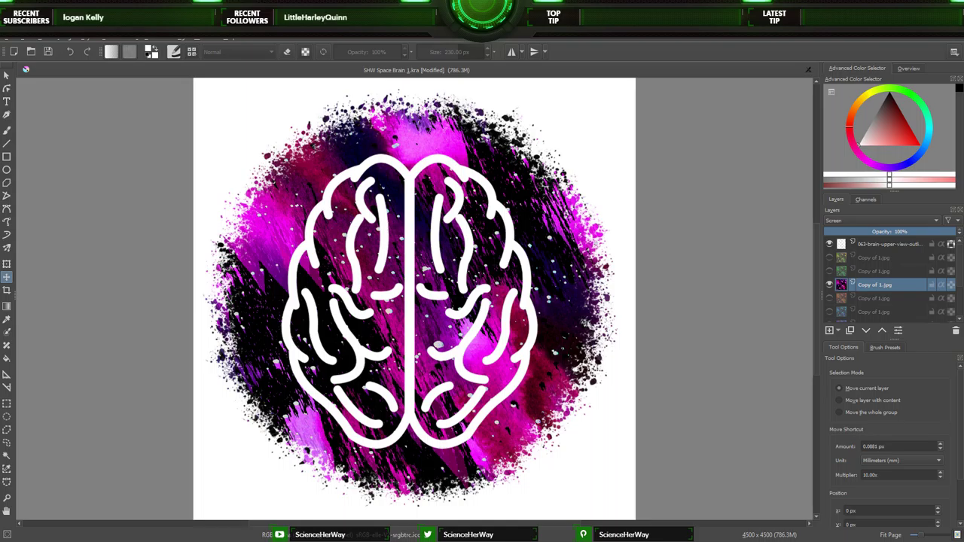
Hide the magenta texture copy, show the green one, and shift its hue to bright green with teal
{"action": "left_click", "coordinate": [829, 285]}
{"action": "left_click", "coordinate": [829, 271]}
{"action": "left_click", "coordinate": [132, 39]}
{"action": "left_click", "coordinate": [875, 271]}
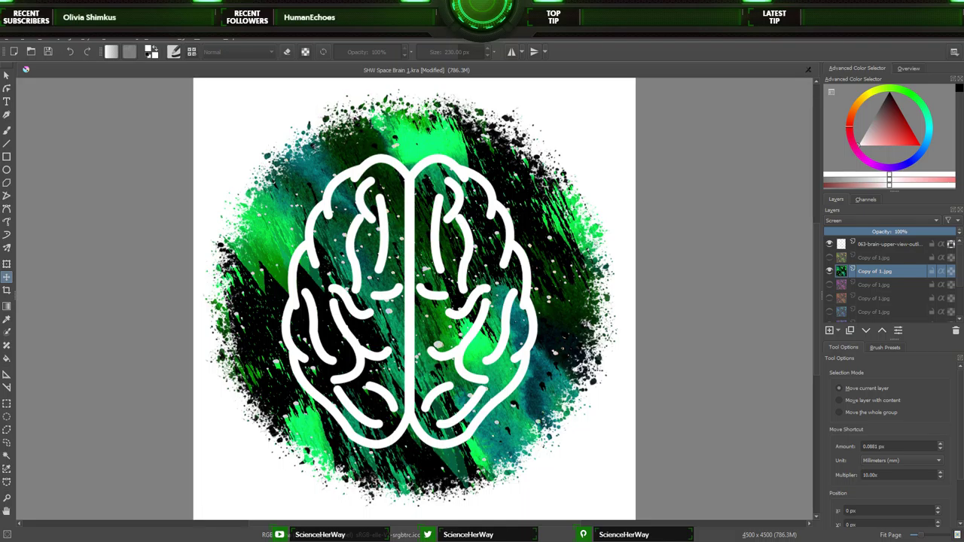
Show and hide the texture copies one at a time to compare the colour variations over the black splatter
{"action": "left_click", "coordinate": [829, 271]}
{"action": "scroll", "coordinate": [829, 298], "scroll_direction": "down", "scroll_amount": 1}
{"action": "left_click", "coordinate": [829, 311]}
{"action": "left_click", "coordinate": [828, 312]}
{"action": "left_click", "coordinate": [829, 285]}
{"action": "left_click", "coordinate": [829, 285]}
{"action": "left_click", "coordinate": [828, 257]}
{"action": "left_click", "coordinate": [829, 257]}
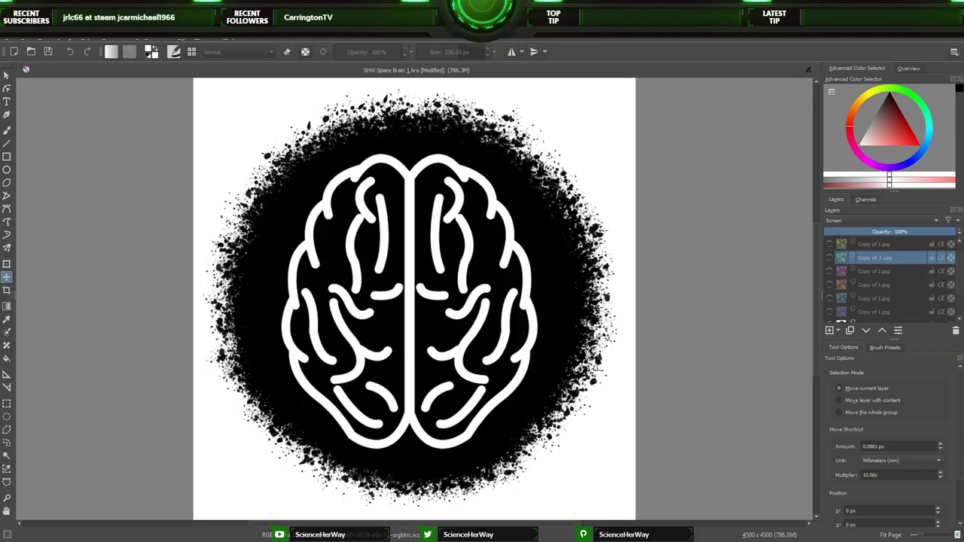
{"action": "left_click", "coordinate": [829, 259]}
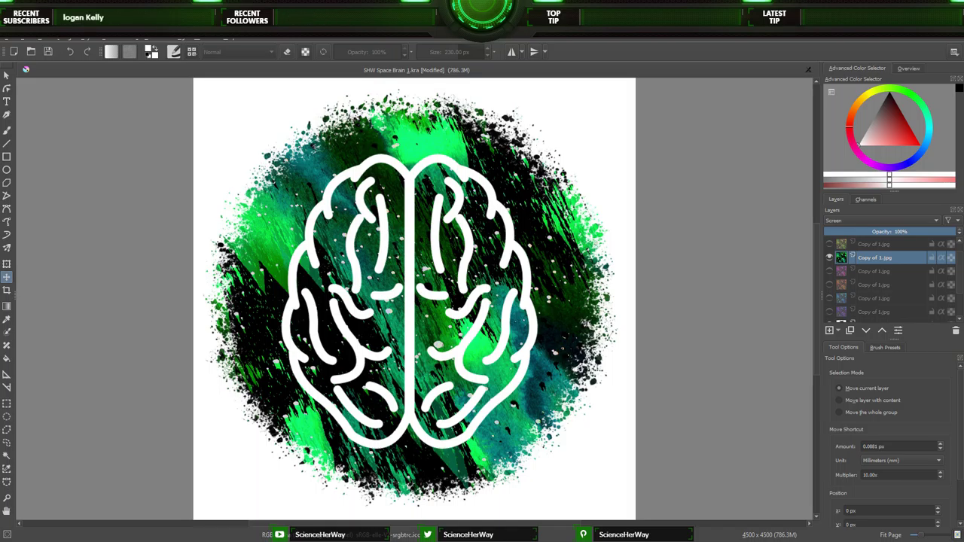
Show the yellow and green texture copy instead of the green one, and hide the white background Layer 1
{"action": "left_click", "coordinate": [829, 258]}
{"action": "left_click", "coordinate": [829, 244]}
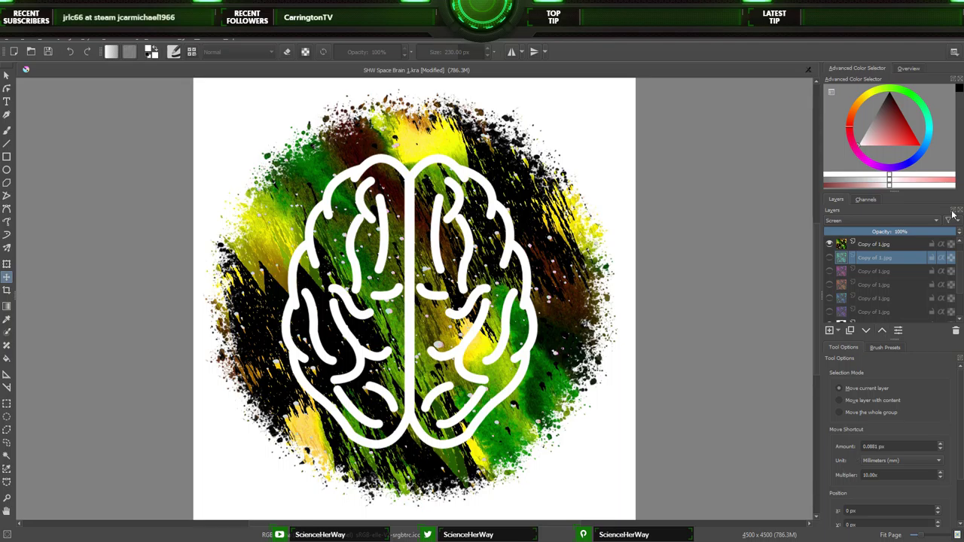
{"action": "scroll", "coordinate": [874, 314], "scroll_direction": "down", "scroll_amount": 3}
{"action": "left_click", "coordinate": [829, 312]}
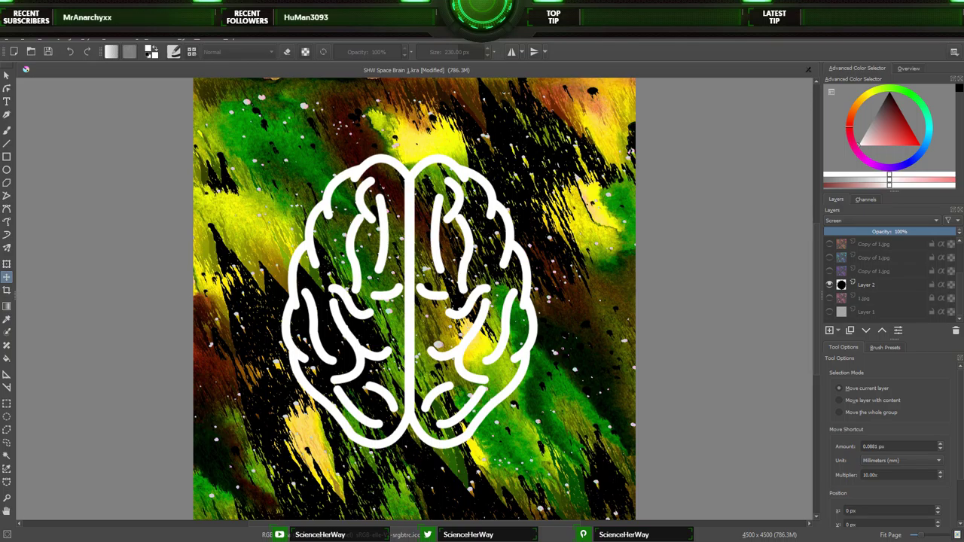
{"action": "left_click", "coordinate": [829, 312]}
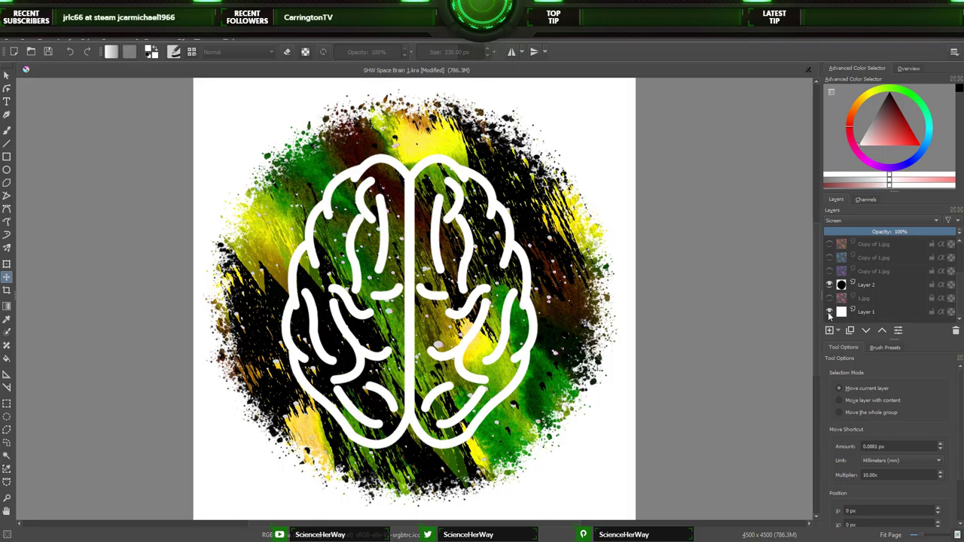
{"action": "left_click", "coordinate": [829, 312]}
Try the Color blending mode on the yellow and green texture copy, checking it with the white background shown and hidden
{"action": "scroll", "coordinate": [866, 278], "scroll_direction": "up", "scroll_amount": 5}
{"action": "left_click", "coordinate": [881, 220]}
{"action": "left_click", "coordinate": [881, 221]}
{"action": "left_click", "coordinate": [860, 248]}
{"action": "left_click", "coordinate": [880, 221]}
{"action": "scroll", "coordinate": [860, 278], "scroll_direction": "down", "scroll_amount": 5}
{"action": "left_click", "coordinate": [830, 312]}
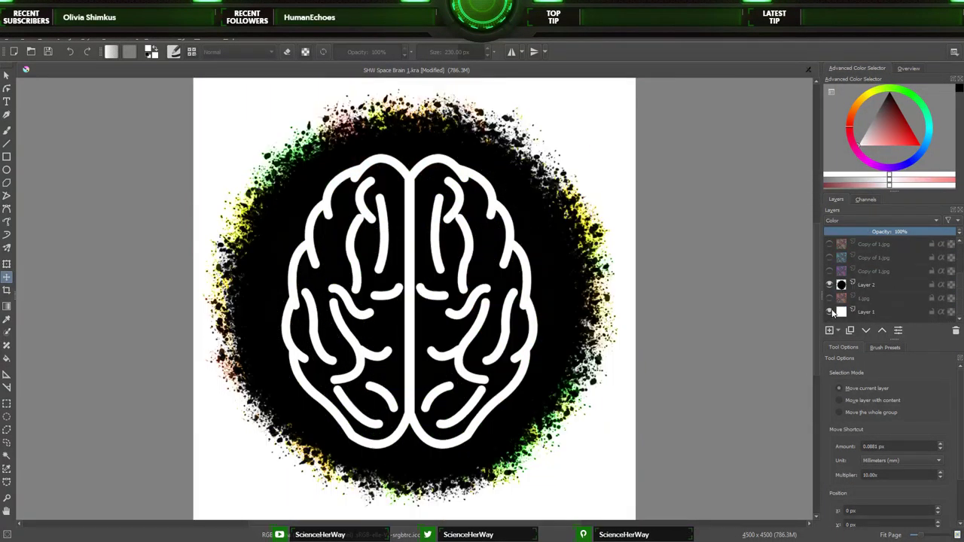
{"action": "left_click", "coordinate": [830, 312]}
Try the Lighten and Luminosity blending modes on the yellow and green texture copy
{"action": "scroll", "coordinate": [858, 279], "scroll_direction": "up", "scroll_amount": 5}
{"action": "left_click", "coordinate": [858, 220]}
{"action": "left_click", "coordinate": [843, 205]}
{"action": "left_click", "coordinate": [850, 221]}
{"action": "left_click", "coordinate": [847, 258]}
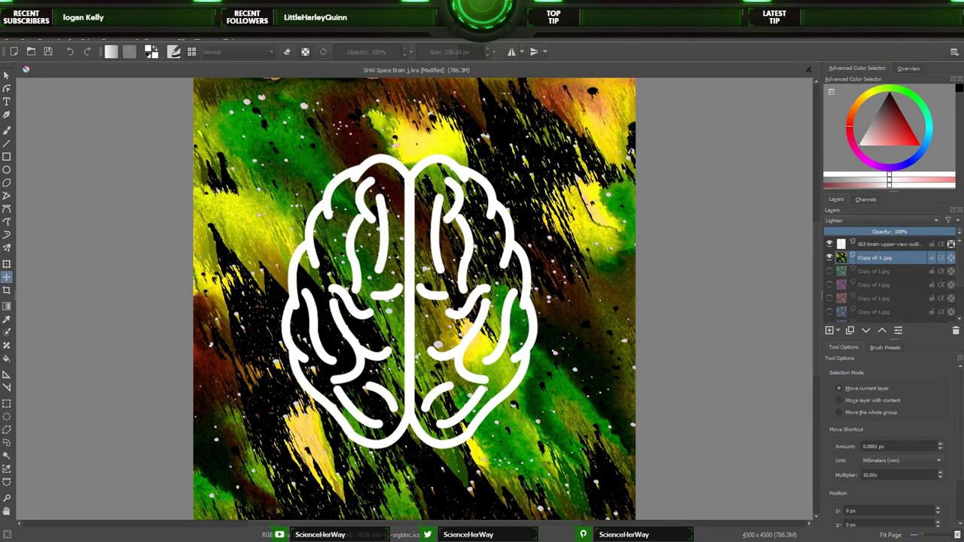
{"action": "left_click", "coordinate": [866, 283]}
{"action": "left_click", "coordinate": [864, 219]}
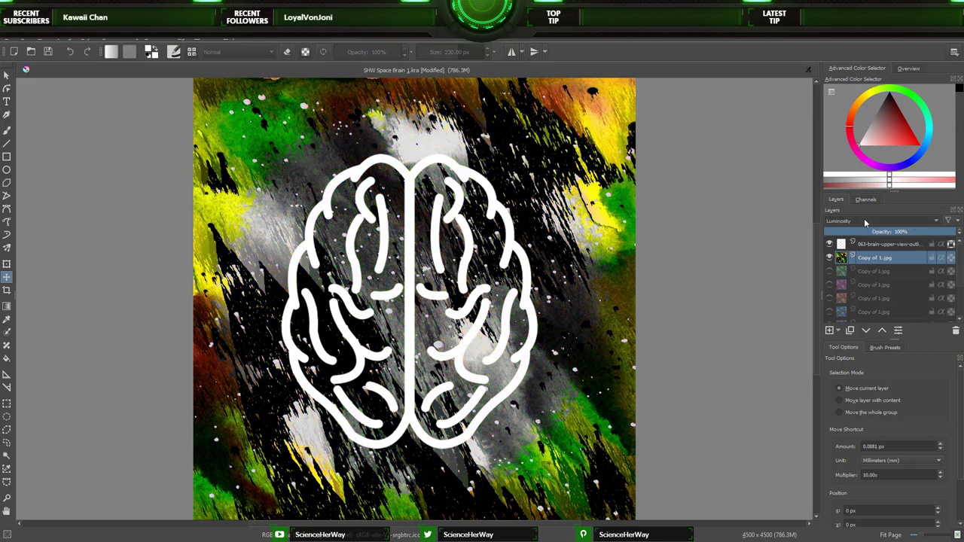
{"action": "left_click", "coordinate": [852, 243]}
{"action": "left_click", "coordinate": [854, 221]}
{"action": "left_click", "coordinate": [851, 257]}
Move the splatter Layer 2 up to directly beneath the brain outline and set its blending mode to Erase
{"action": "scroll", "coordinate": [852, 312], "scroll_direction": "down", "scroll_amount": 5}
{"action": "left_click", "coordinate": [863, 287]}
{"action": "left_click", "coordinate": [882, 330]}
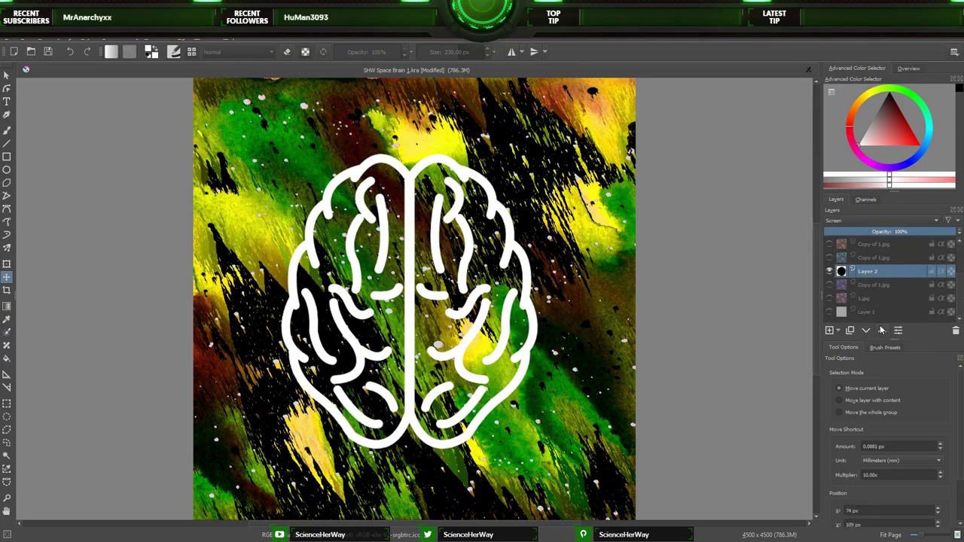
{"action": "left_click", "coordinate": [882, 330]}
{"action": "left_click", "coordinate": [881, 329]}
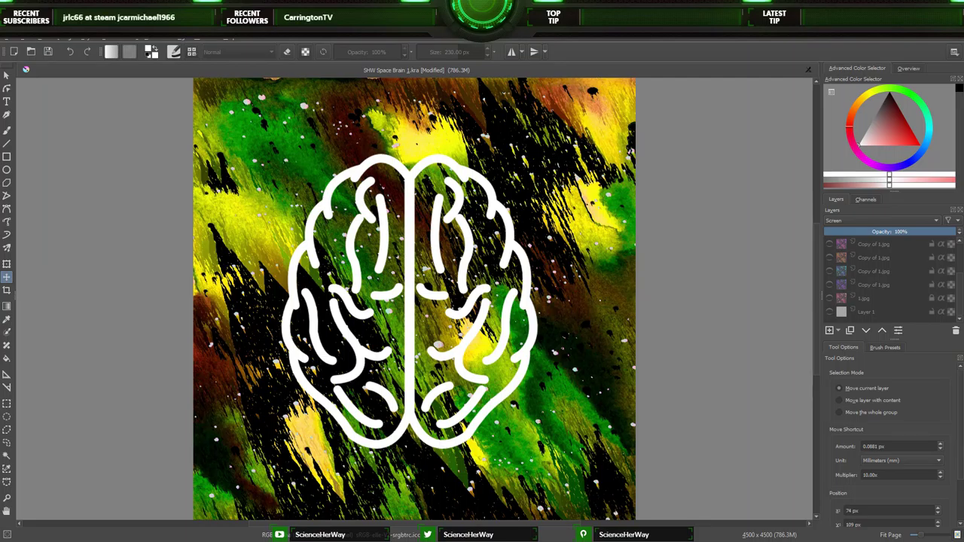
{"action": "scroll", "coordinate": [858, 256], "scroll_direction": "up", "scroll_amount": 2}
{"action": "scroll", "coordinate": [864, 220], "scroll_direction": "up", "scroll_amount": 3}
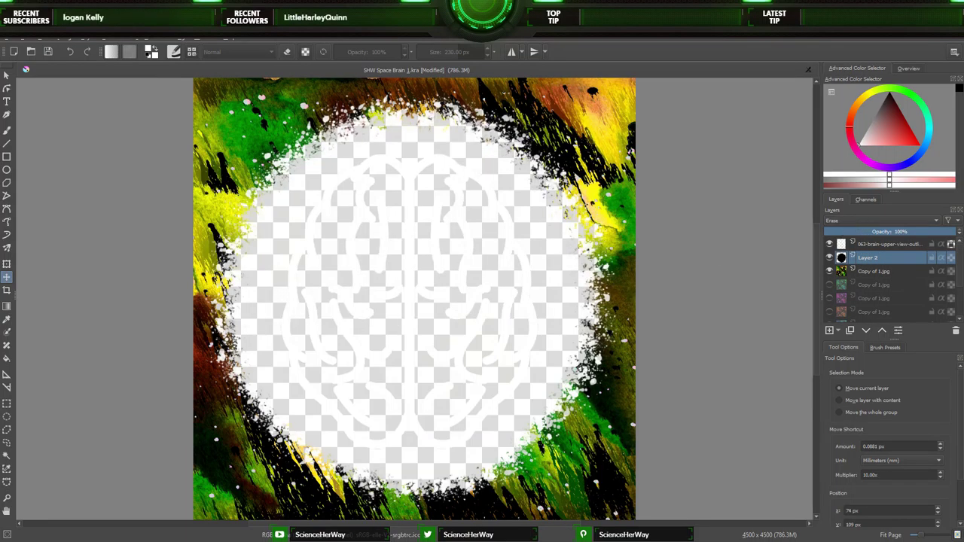
Try the Lighten, Overlay and Soft Light (SVG) blending modes on the splatter Layer 2
{"action": "scroll", "coordinate": [865, 263], "scroll_direction": "down", "scroll_amount": 3}
{"action": "left_click", "coordinate": [829, 312]}
{"action": "scroll", "coordinate": [829, 312], "scroll_direction": "up", "scroll_amount": 3}
{"action": "left_click", "coordinate": [829, 271]}
{"action": "scroll", "coordinate": [870, 223], "scroll_direction": "down", "scroll_amount": 9}
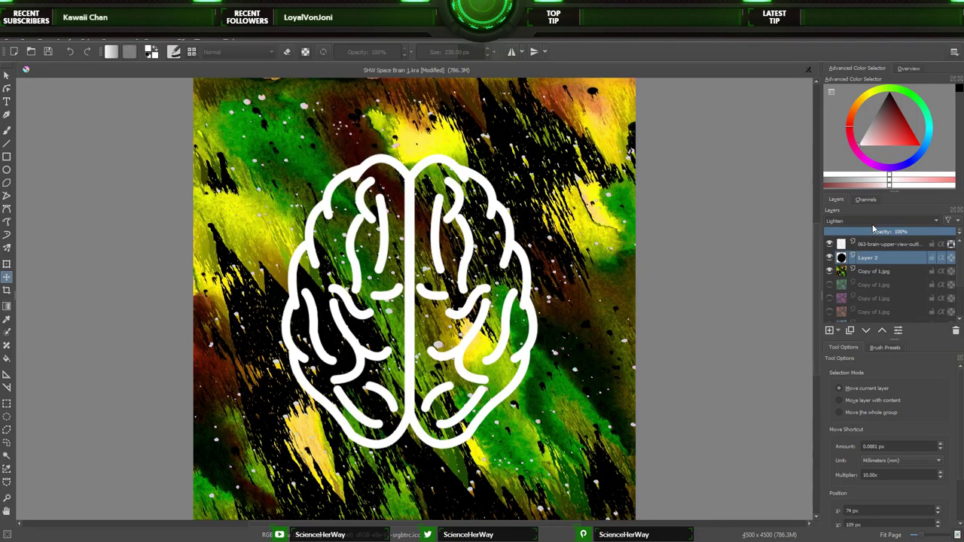
{"action": "scroll", "coordinate": [856, 223], "scroll_direction": "up", "scroll_amount": 2}
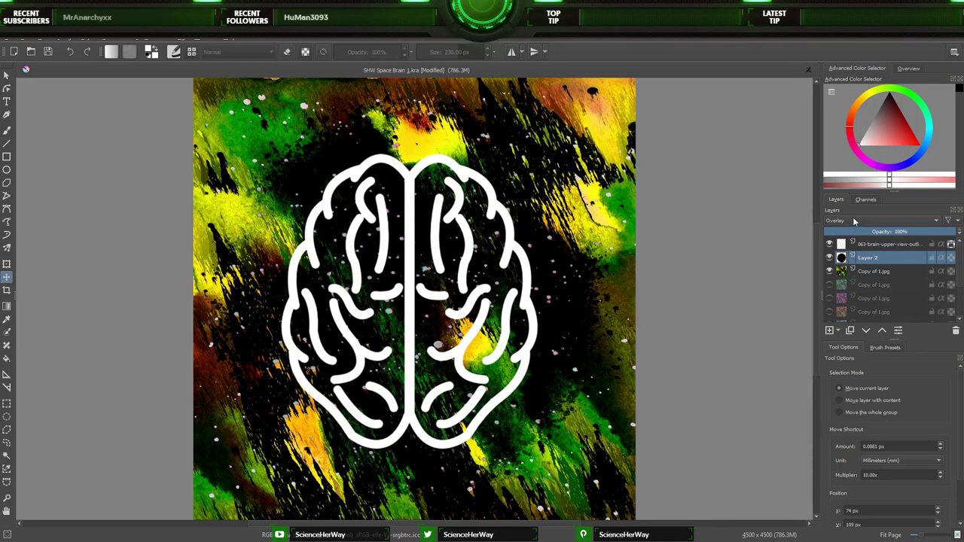
{"action": "scroll", "coordinate": [856, 221], "scroll_direction": "down", "scroll_amount": 1}
{"action": "left_click", "coordinate": [866, 272]}
{"action": "scroll", "coordinate": [864, 222], "scroll_direction": "down", "scroll_amount": 1}
{"action": "left_click", "coordinate": [869, 258]}
{"action": "scroll", "coordinate": [864, 222], "scroll_direction": "down", "scroll_amount": 1}
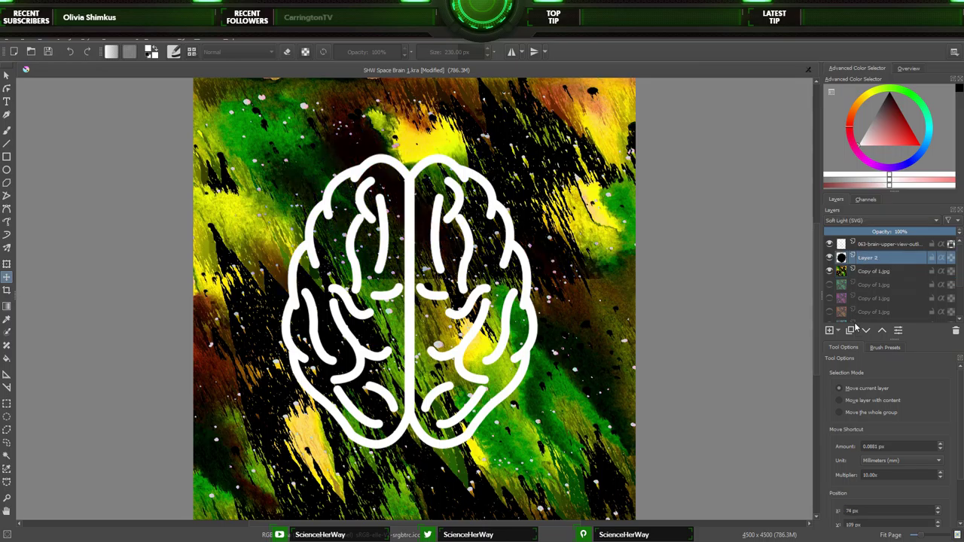
Compare the Erase, Lighten, Screen and Grain Extract blending modes on the splatter Layer 2
{"action": "scroll", "coordinate": [864, 221], "scroll_direction": "up", "scroll_amount": 10}
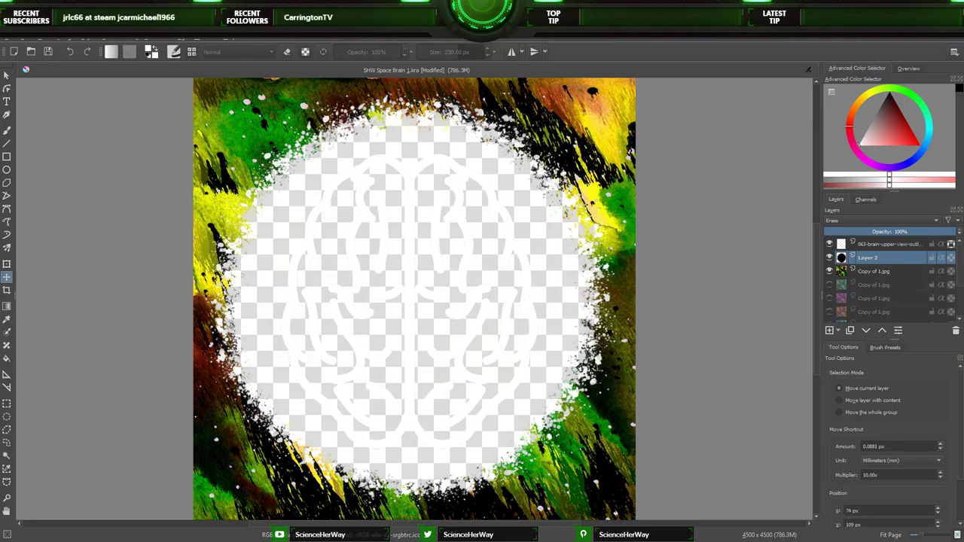
{"action": "left_click", "coordinate": [853, 221]}
{"action": "left_click", "coordinate": [854, 234]}
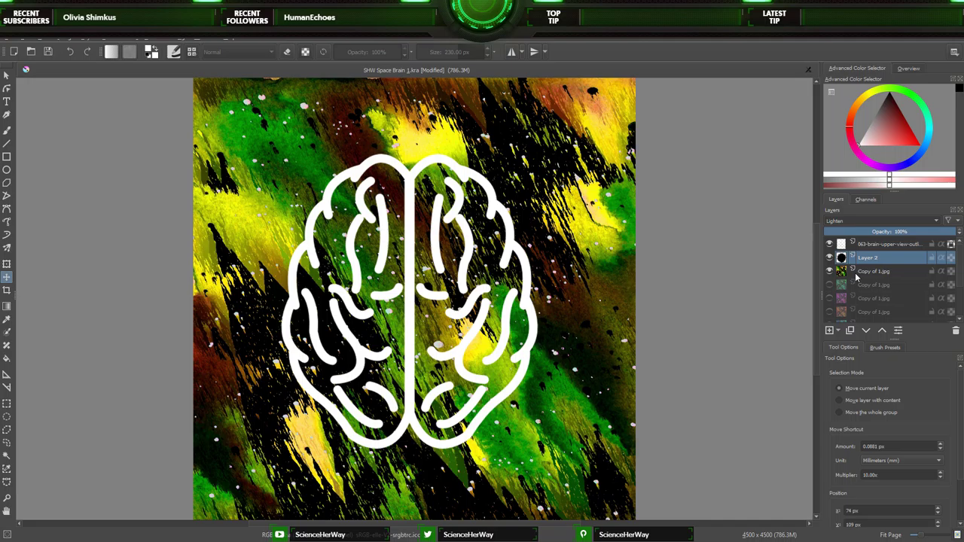
{"action": "left_click", "coordinate": [854, 221]}
{"action": "left_click", "coordinate": [854, 235]}
{"action": "left_click", "coordinate": [853, 221]}
{"action": "left_click", "coordinate": [852, 234]}
{"action": "scroll", "coordinate": [857, 219], "scroll_direction": "down", "scroll_amount": 2}
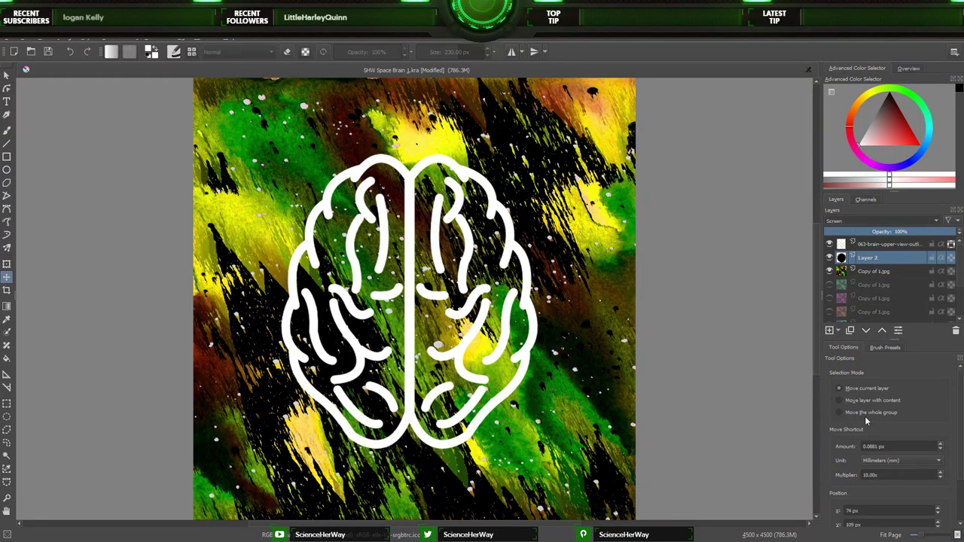
{"action": "left_click", "coordinate": [858, 221]}
{"action": "left_click", "coordinate": [863, 256]}
{"action": "left_click", "coordinate": [858, 221]}
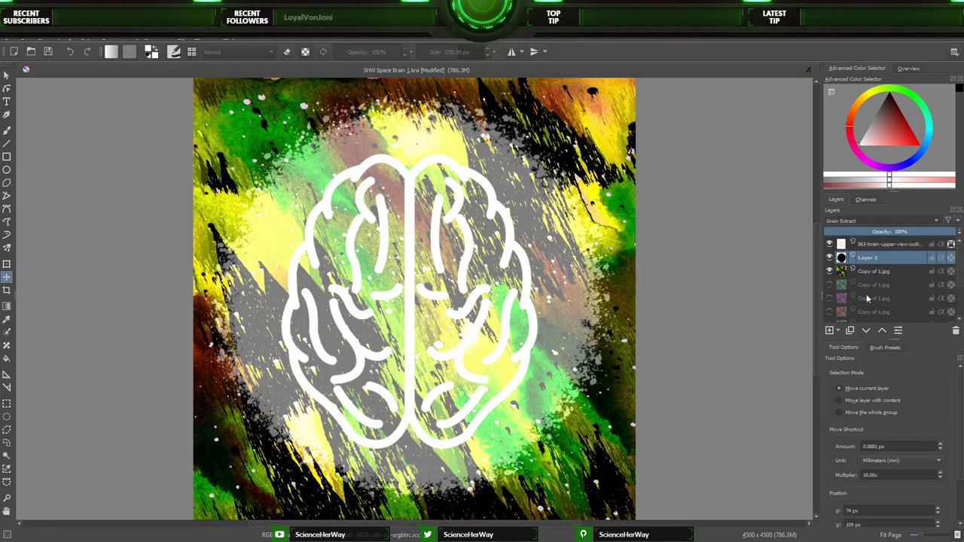
Move Layer 2 beneath the yellow and green texture copy and set that copy's blending mode to Greater
{"action": "left_click", "coordinate": [867, 297]}
{"action": "left_click_drag", "start_coordinate": [867, 257], "coordinate": [867, 277]}
{"action": "left_click", "coordinate": [873, 258]}
{"action": "left_click", "coordinate": [858, 220]}
{"action": "left_click", "coordinate": [873, 290]}
{"action": "left_click", "coordinate": [852, 221]}
{"action": "left_click", "coordinate": [854, 241]}
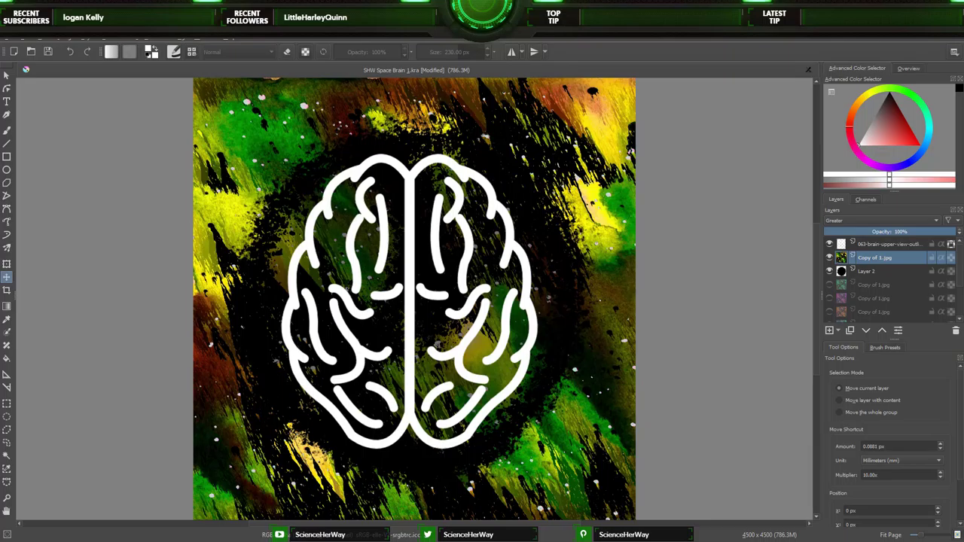
{"action": "left_click", "coordinate": [904, 216]}
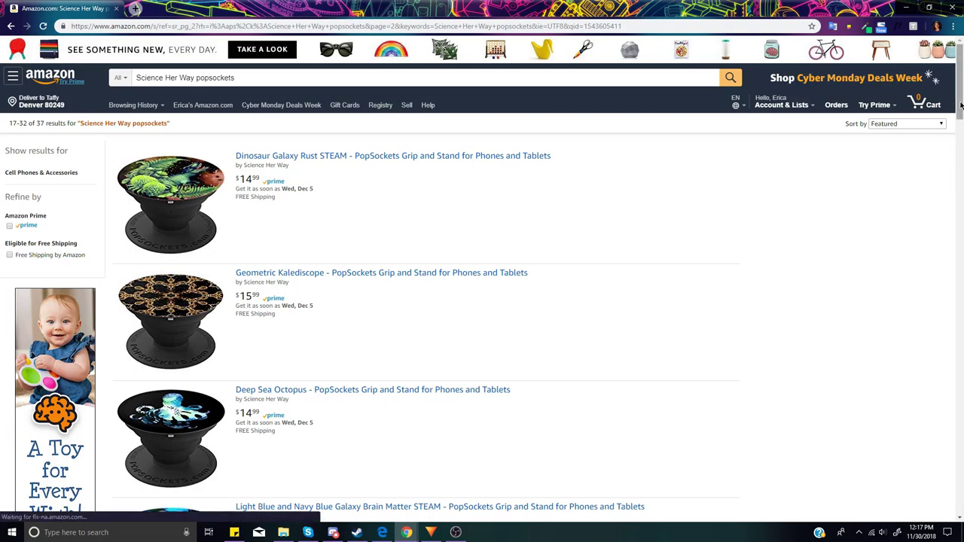
In the Amazon results, go to page three and open the Brain Matter with Dark Blue and Light Blue PopSockets listing
{"action": "left_click_drag", "start_coordinate": [960, 106], "coordinate": [960, 342]}
{"action": "left_click", "coordinate": [597, 452]}
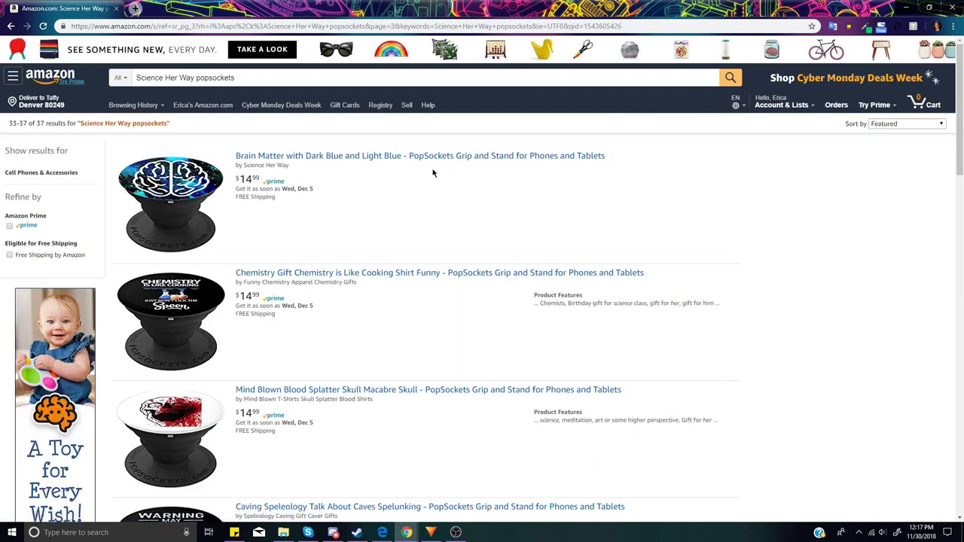
{"action": "left_click", "coordinate": [265, 158]}
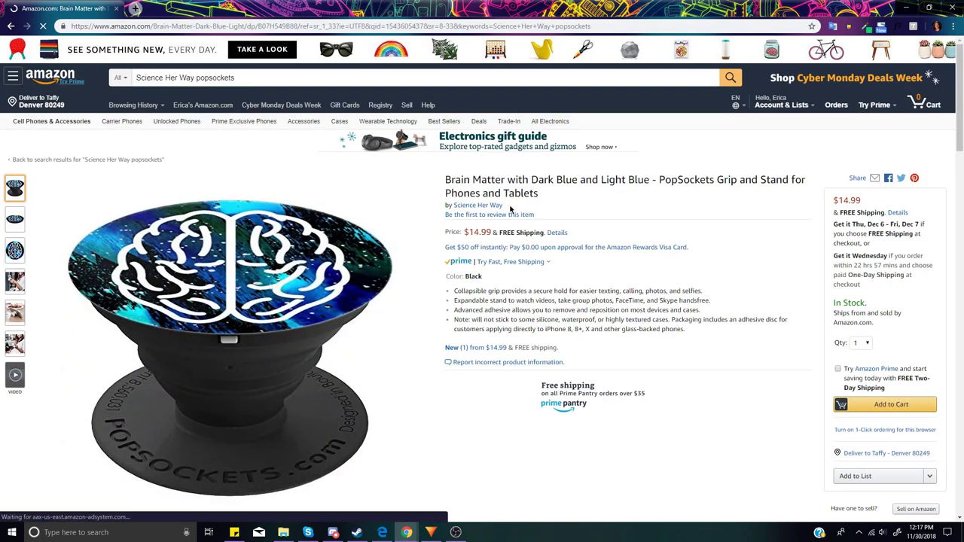
Examine the listing's Science Her Way brand name and preview the collapsed, top-view and expanded product photos
{"action": "left_click_drag", "start_coordinate": [489, 205], "coordinate": [452, 206]}
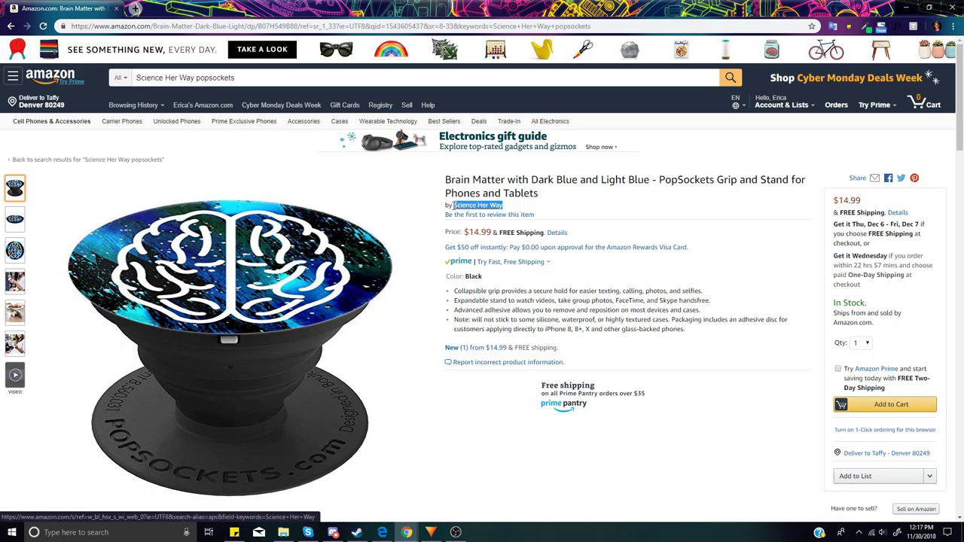
{"action": "left_click", "coordinate": [511, 206]}
{"action": "mouse_move", "coordinate": [20, 219]}
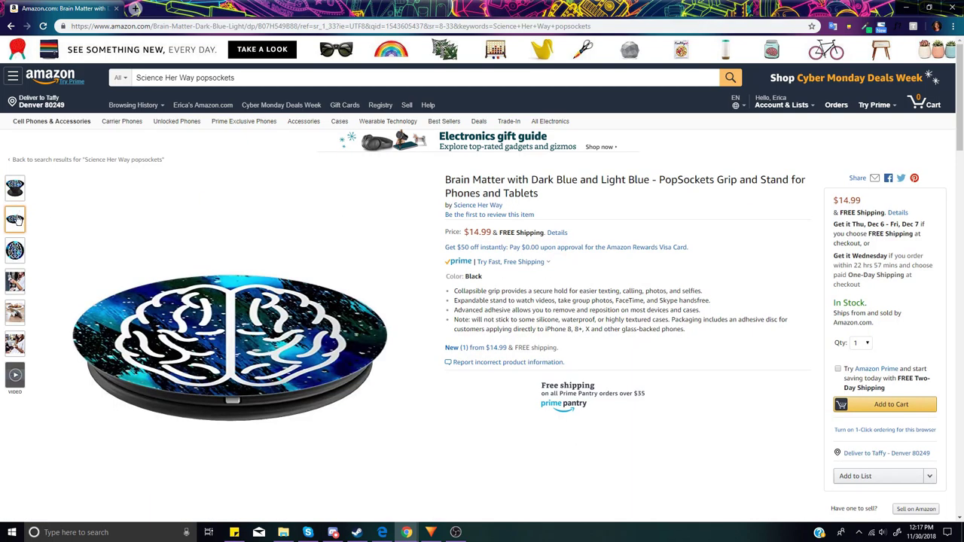
{"action": "mouse_move", "coordinate": [15, 250]}
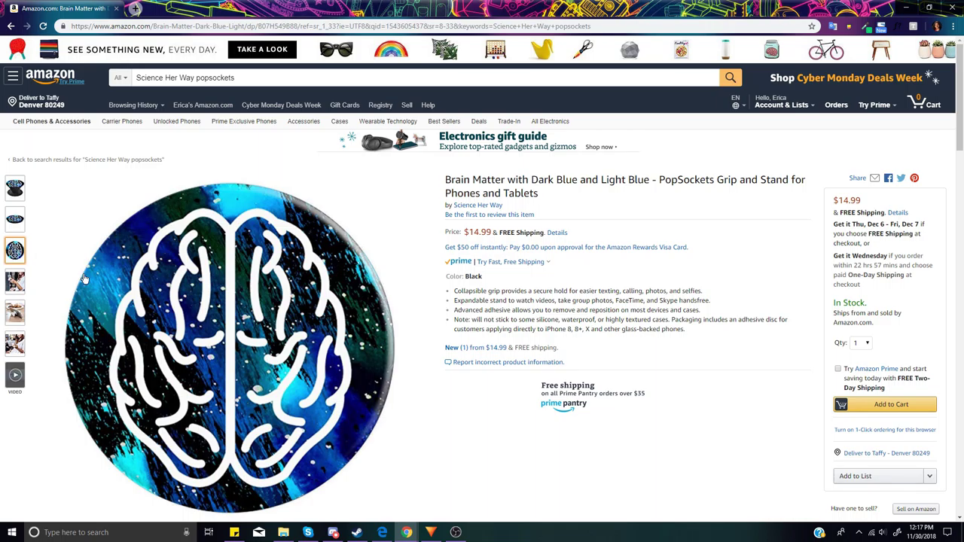
{"action": "mouse_move", "coordinate": [192, 267]}
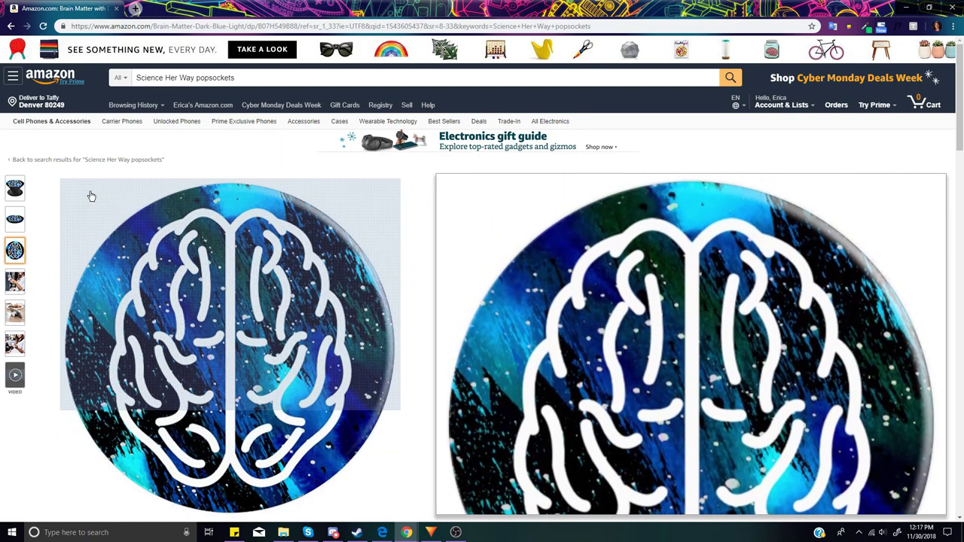
{"action": "mouse_move", "coordinate": [11, 192]}
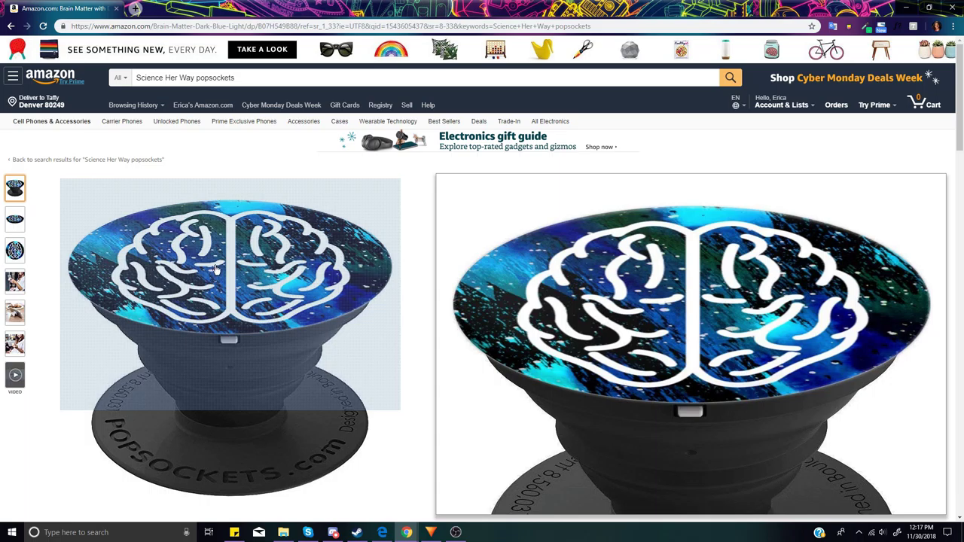